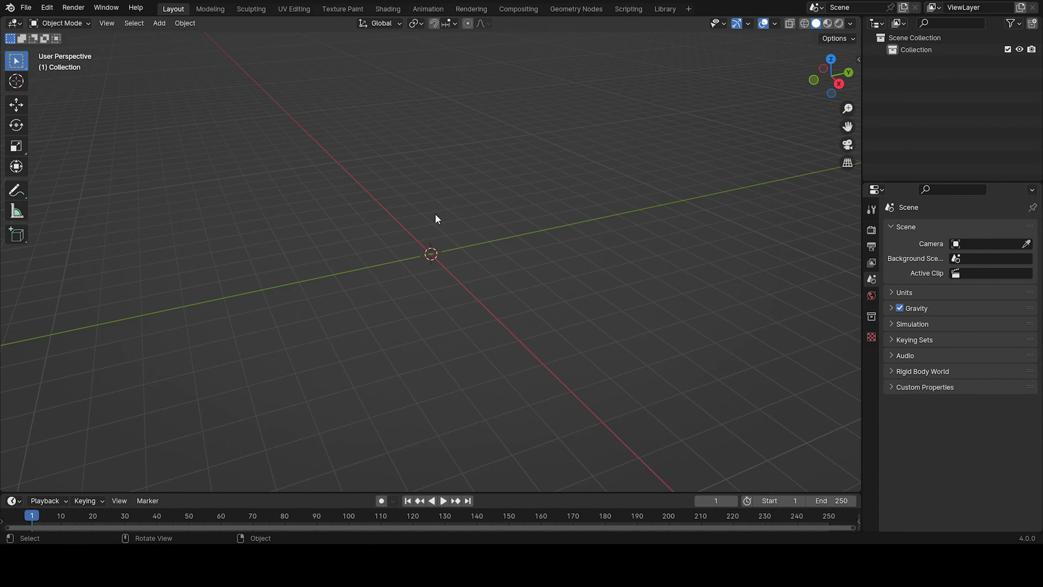
middle_drag(384, 237, 353, 259)
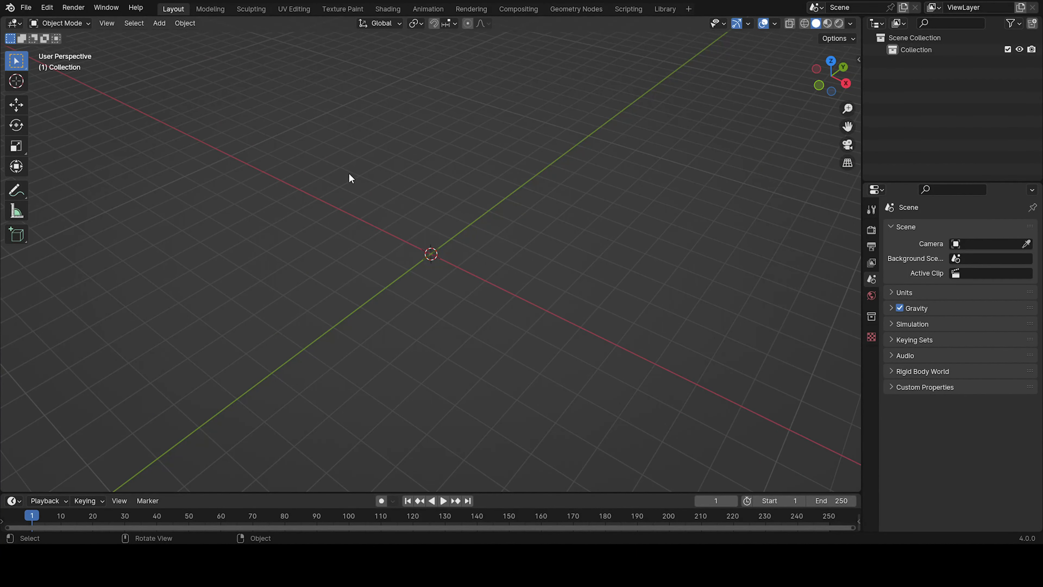
middle_drag(426, 180, 491, 294)
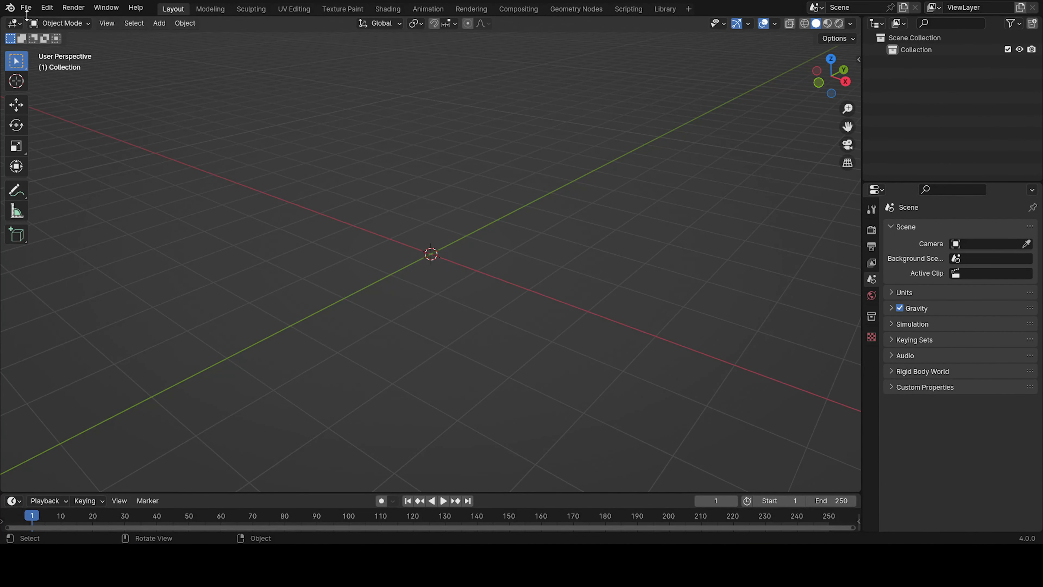
click(26, 7)
mouse_move(76, 180)
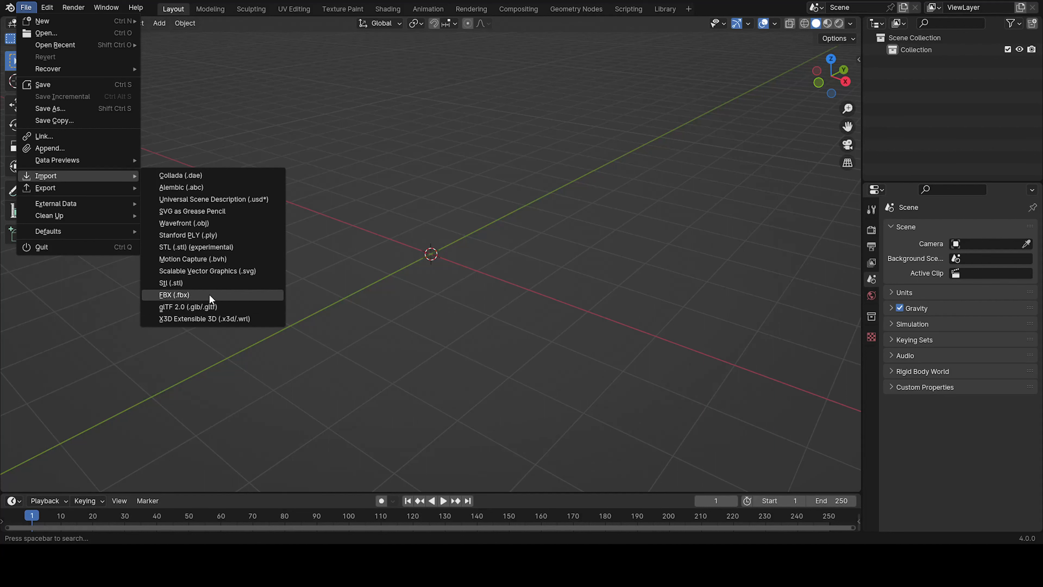
click(191, 292)
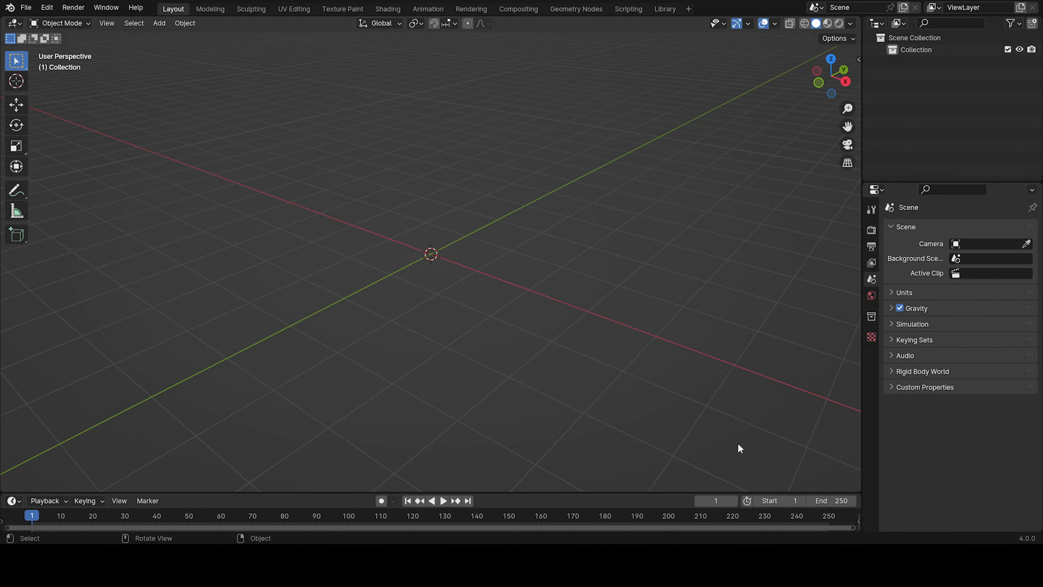
Append the fern_02 collection with its fern meshes to the scene, and clear the selection.
click(26, 7)
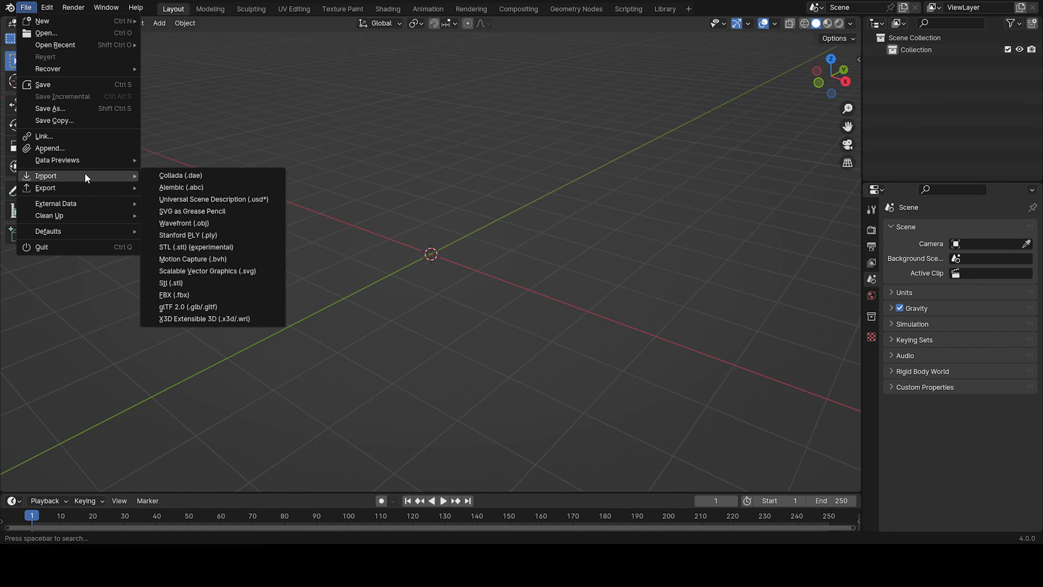
click(65, 148)
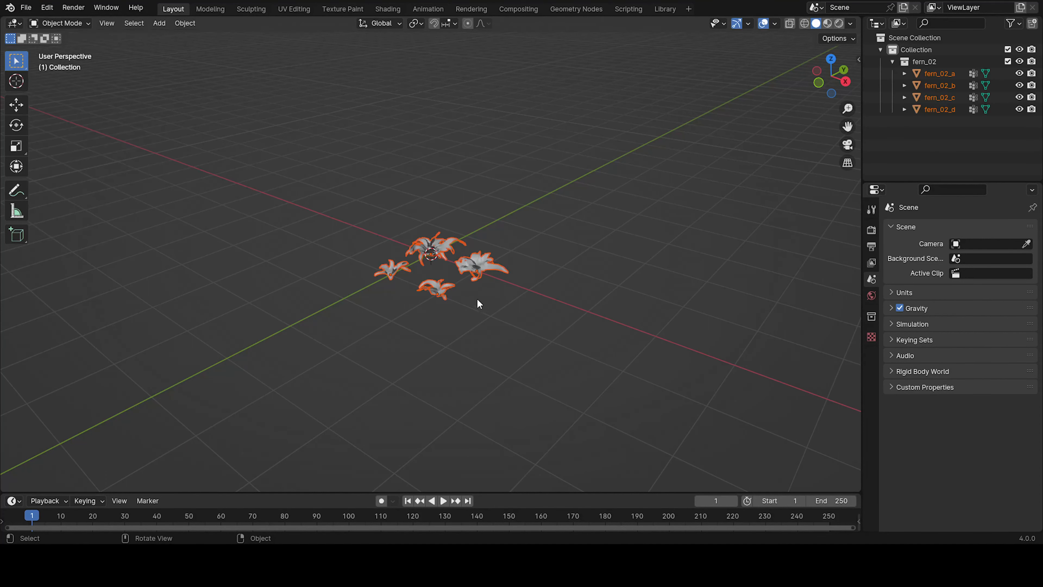
middle_drag(477, 298, 552, 251)
scroll(579, 289, up, 3)
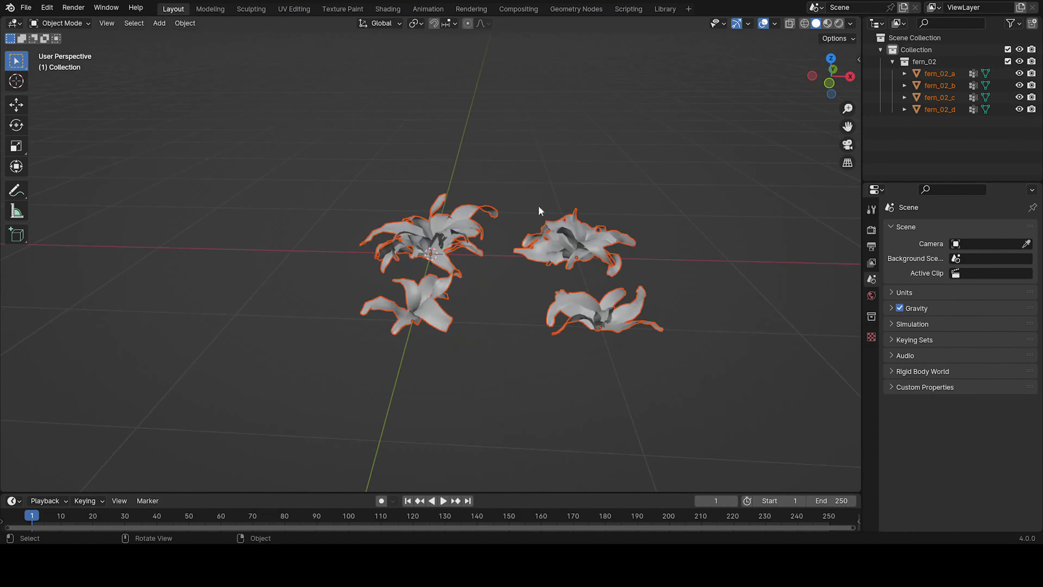
middle_drag(574, 175, 616, 211)
click(726, 229)
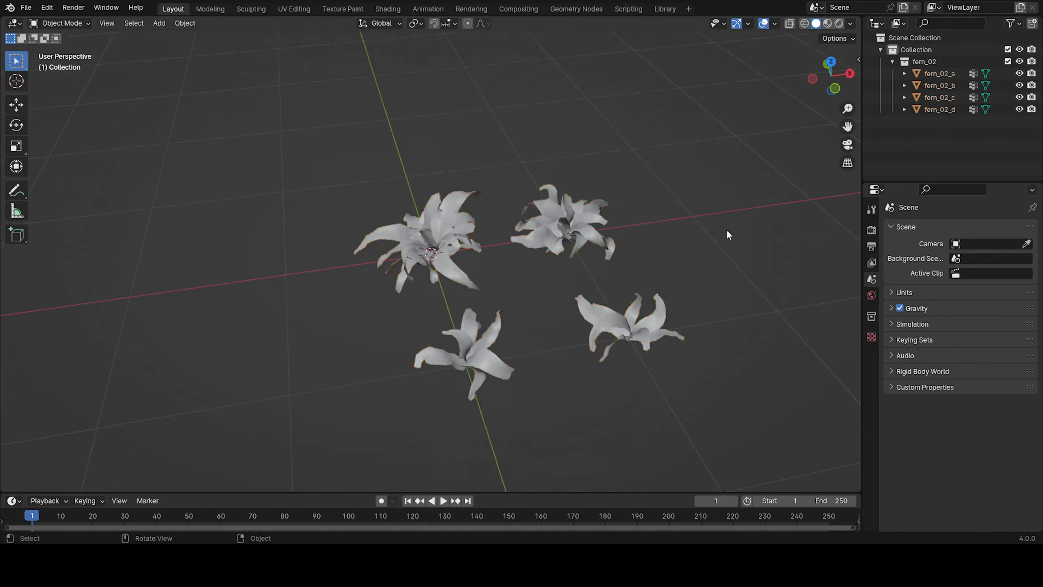
Delete the ferns fern_02_a, fern_02_c and fern_02_d, keeping only fern_02_b at the origin.
shift+middle_drag(710, 257, 683, 248)
scroll(635, 268, up, 3)
shift+drag(543, 112, 735, 412)
shift+click(484, 377)
key(Delete)
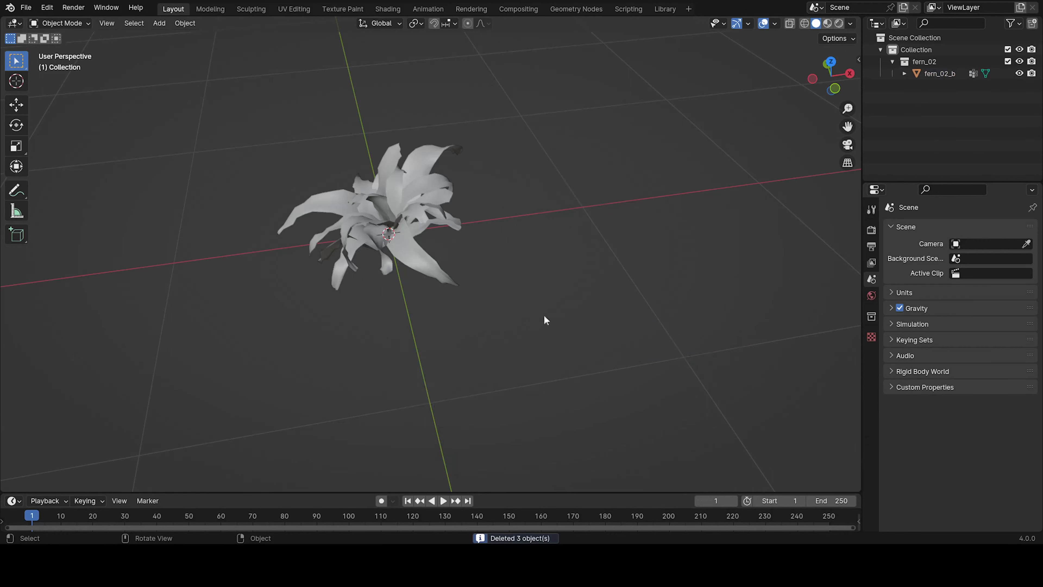
Switch the viewport to rendered shading and set the render engine to Cycles.
mouse_move(544, 319)
middle_down()
mouse_move(725, 274)
mouse_move(659, 279)
middle_up()
scroll(628, 218, up, 4)
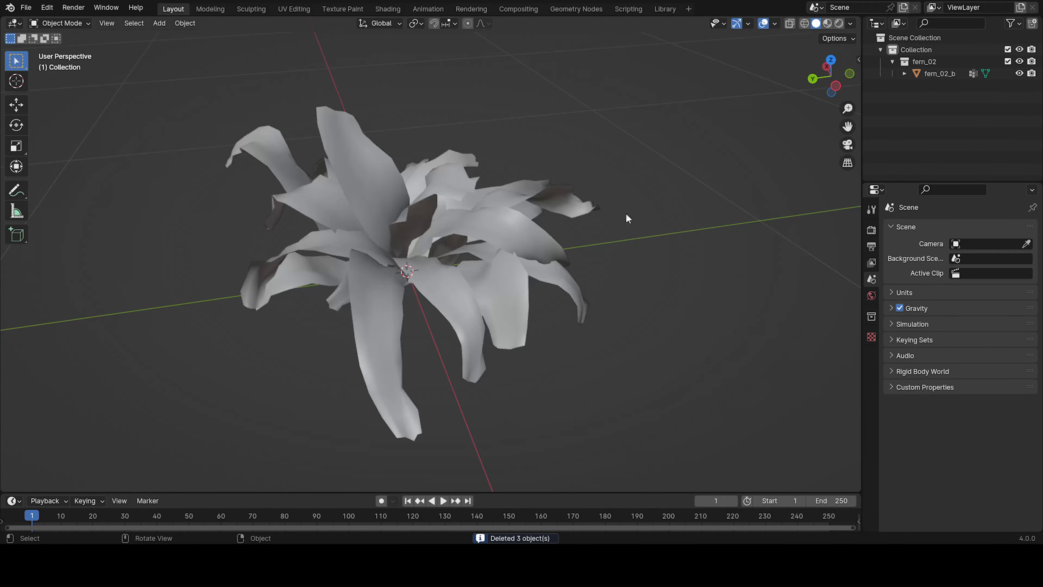
click(838, 23)
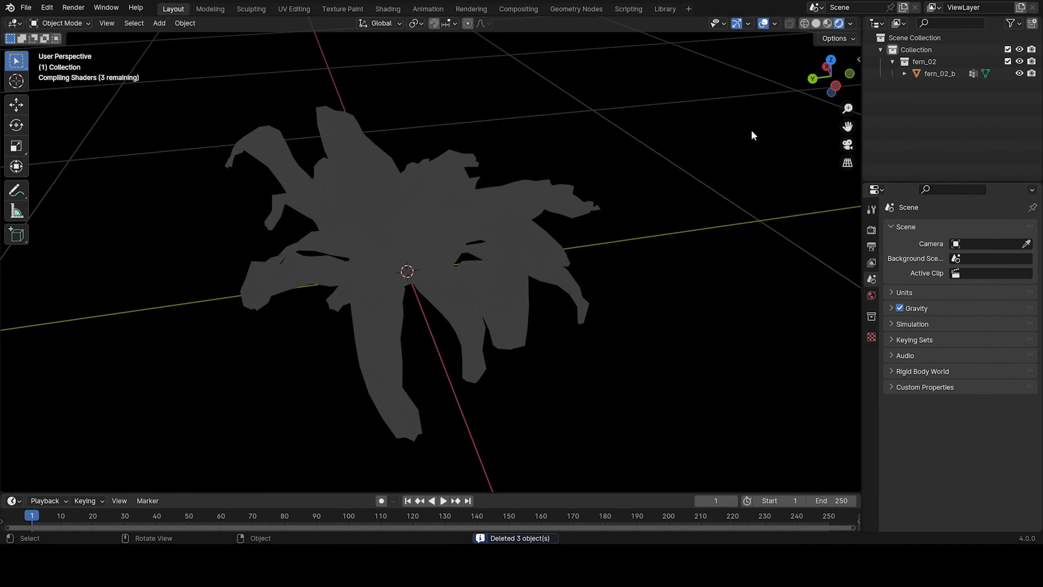
click(871, 229)
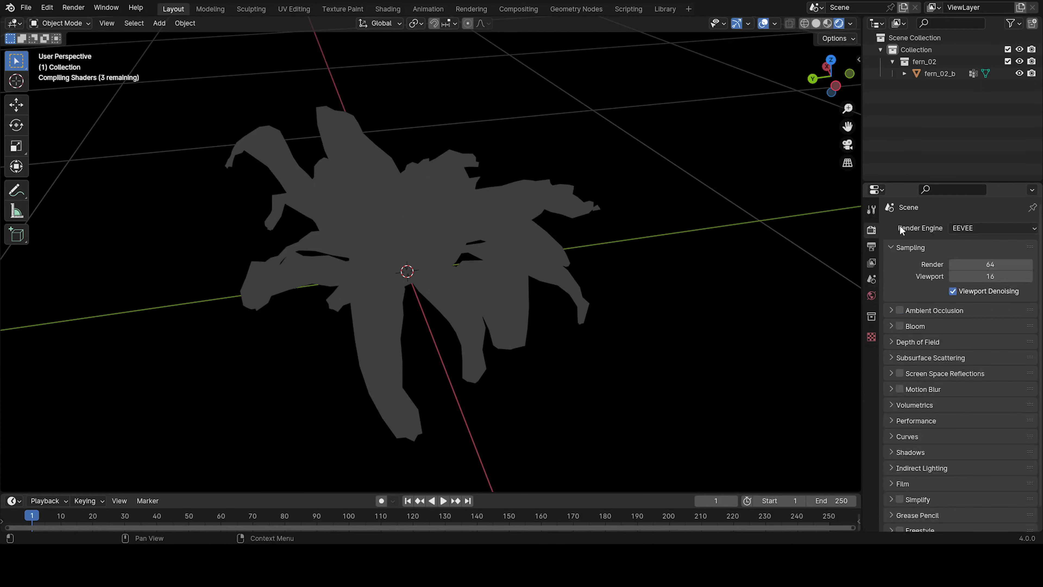
click(951, 229)
click(968, 268)
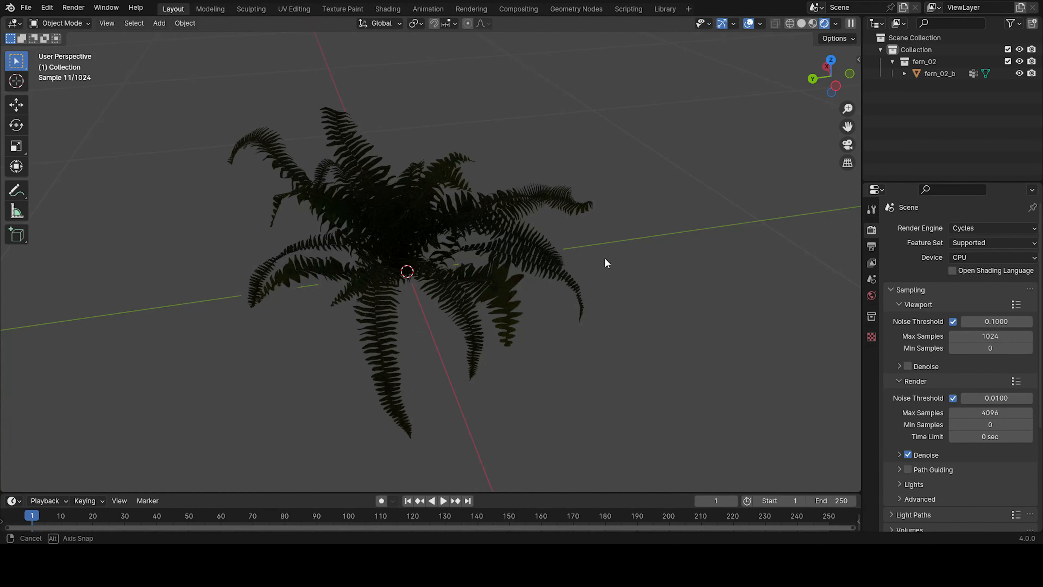
middle_drag(604, 258, 627, 273)
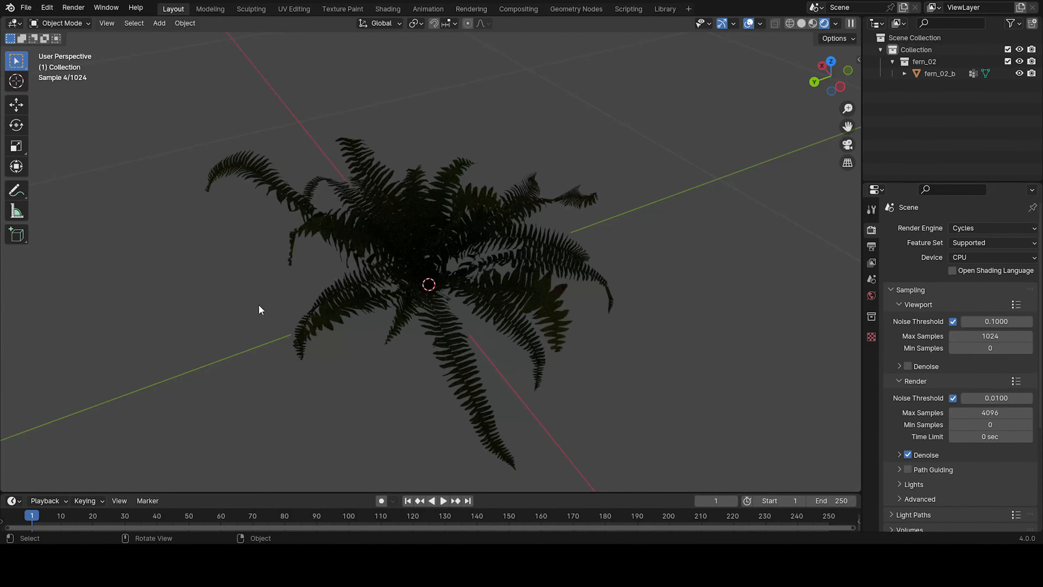
Turn off Scene Lights and Scene World in the viewport shading, keeping the forest HDRI as the preview lighting.
click(835, 24)
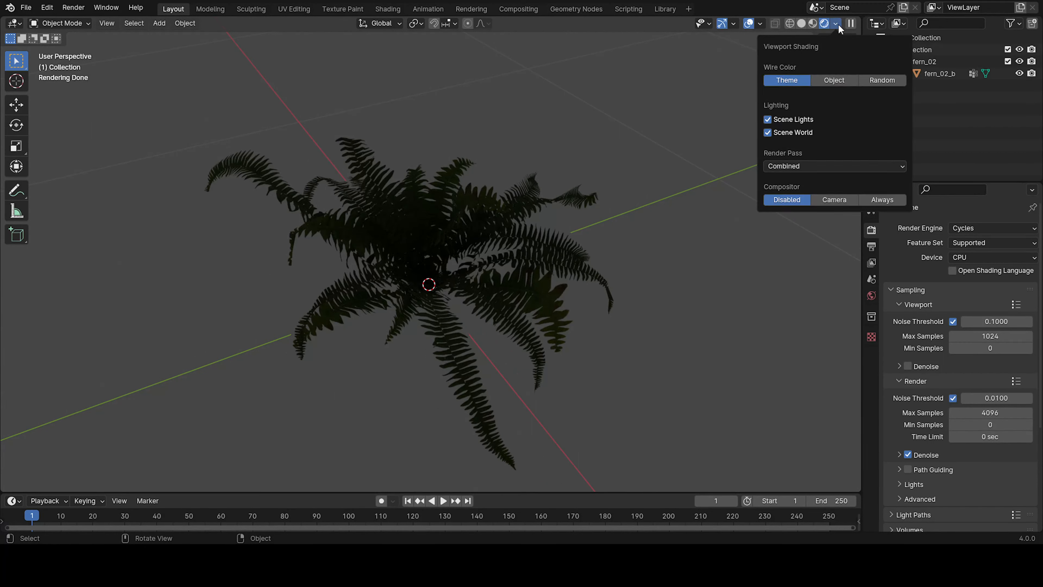
click(767, 119)
click(767, 132)
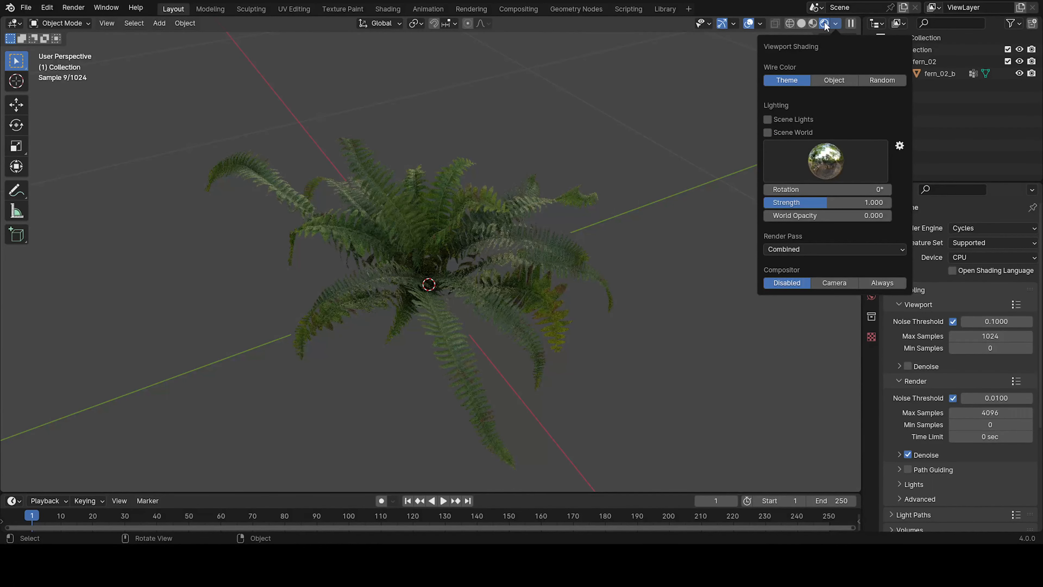
click(833, 171)
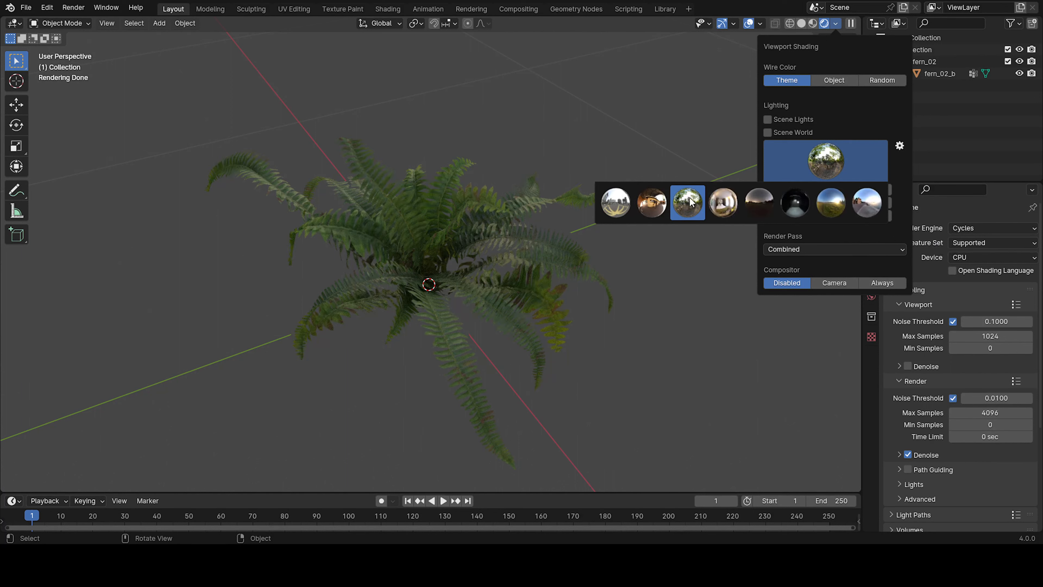
click(417, 255)
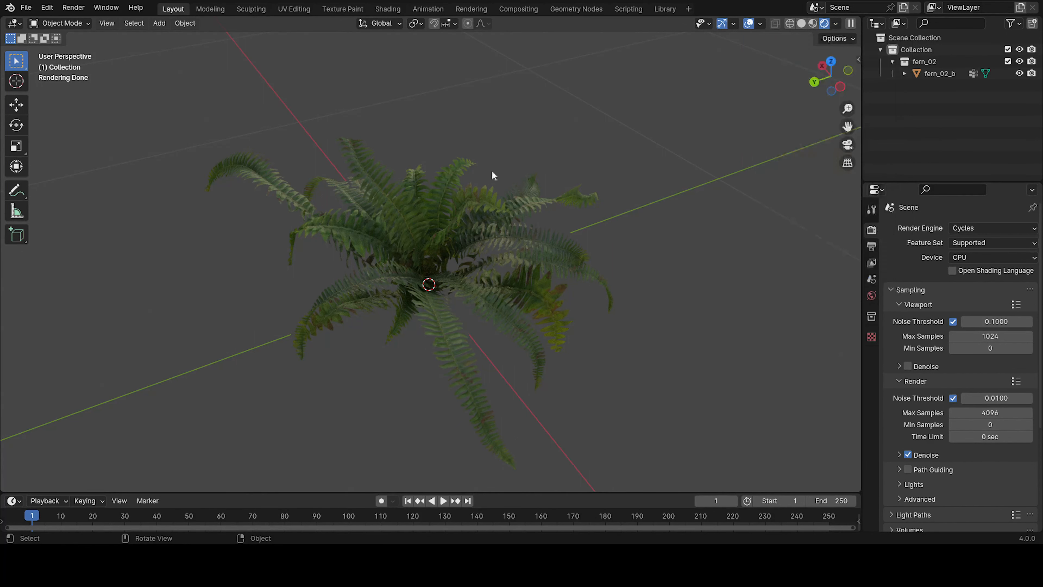
Frame the fern in the viewport and examine its fronds up close from a low angle.
middle_drag(601, 268, 610, 217)
click(425, 210)
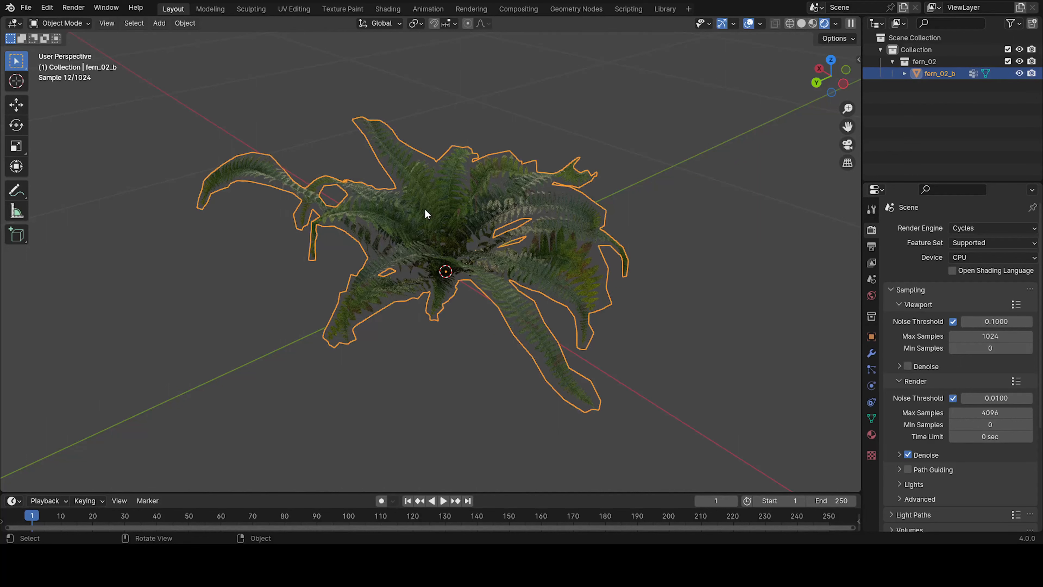
key(KP_Decimal)
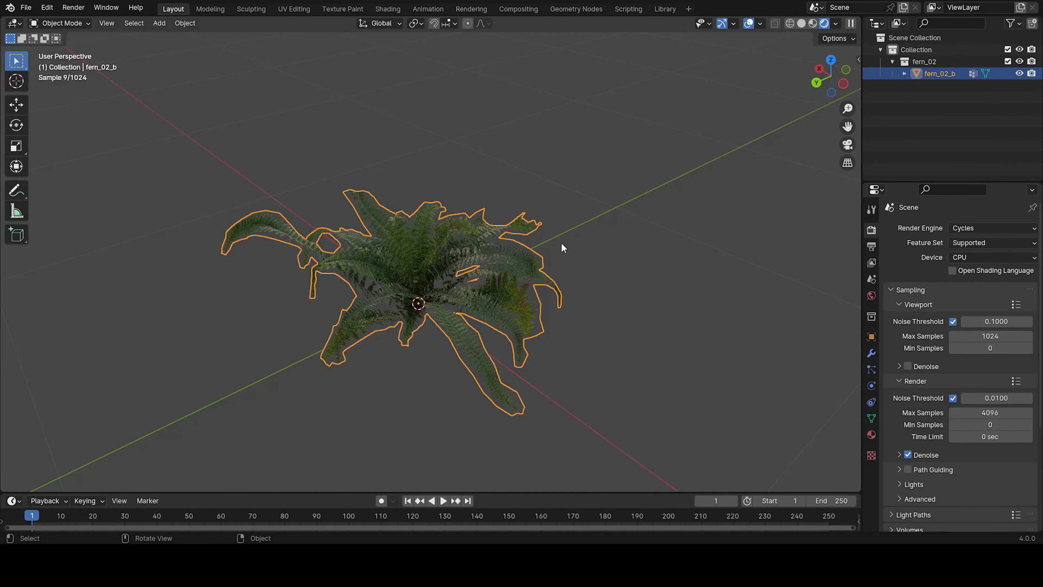
middle_drag(562, 243, 553, 223)
click(545, 291)
scroll(512, 245, up, 1)
scroll(554, 223, down, 3)
scroll(546, 240, up, 2)
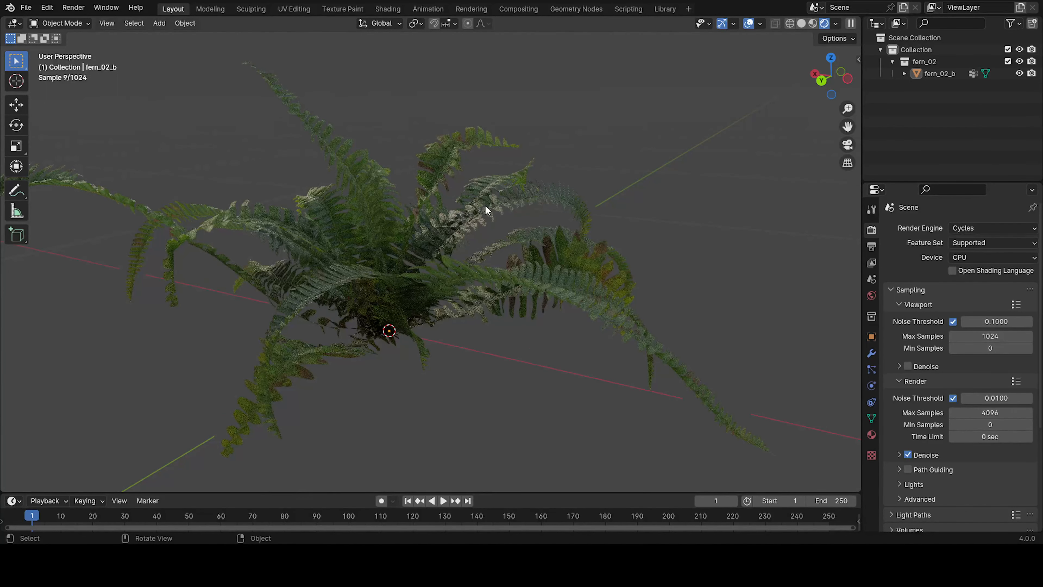
key(shift+a)
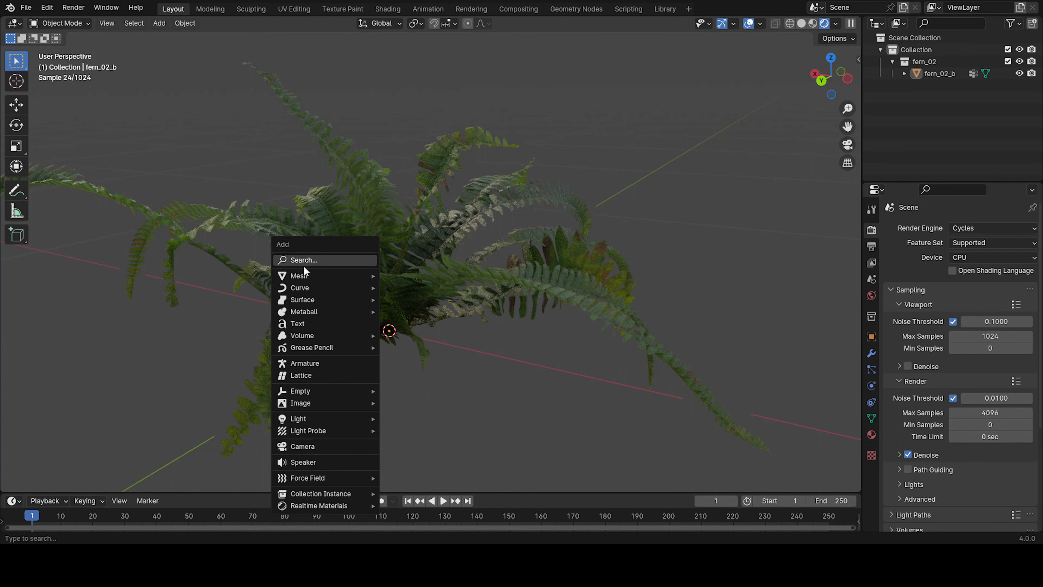
key(Escape)
key(shift+a)
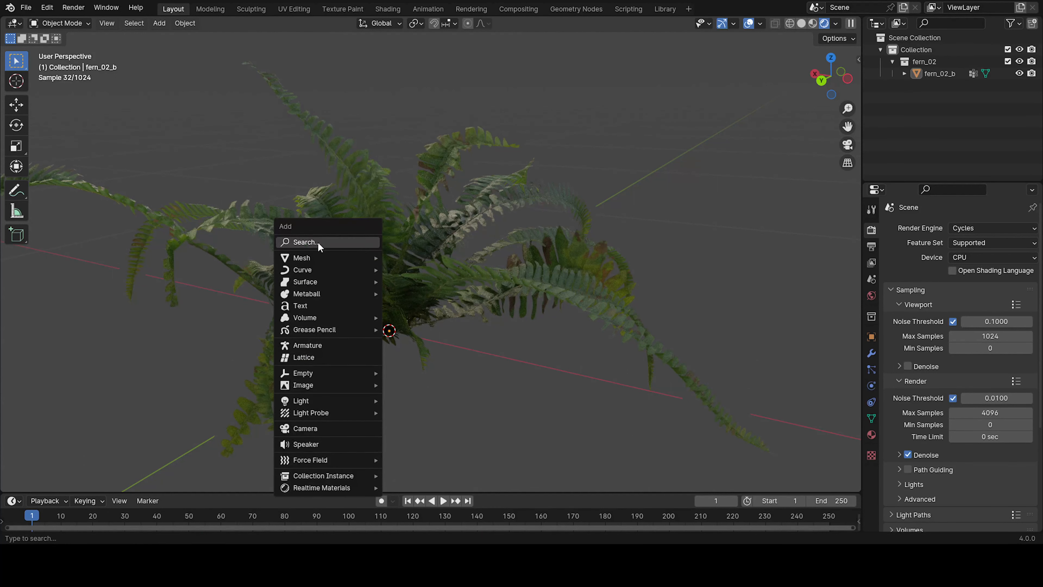
click(311, 242)
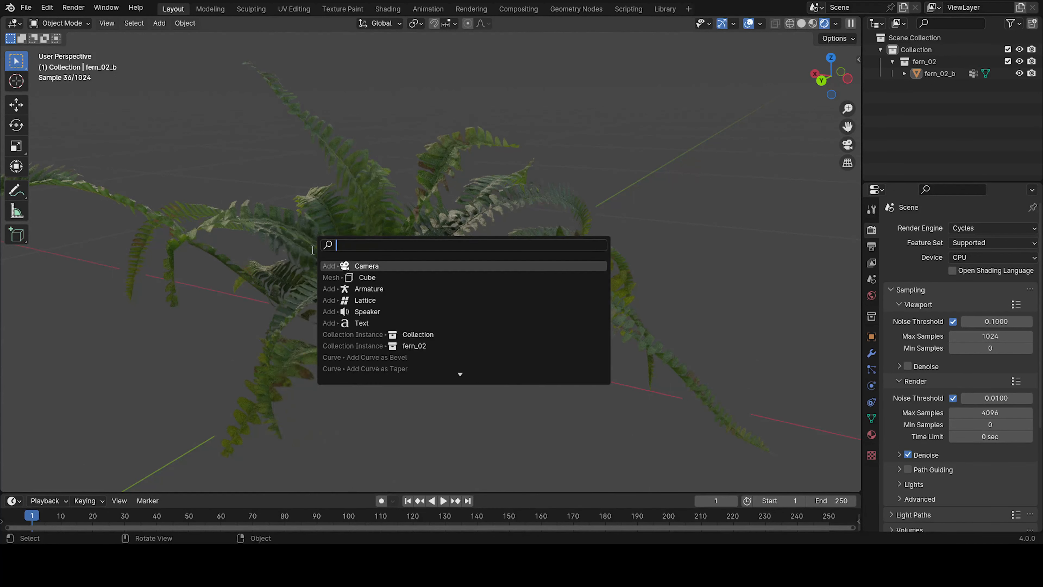
key(Escape)
key(shift+a)
key(Escape)
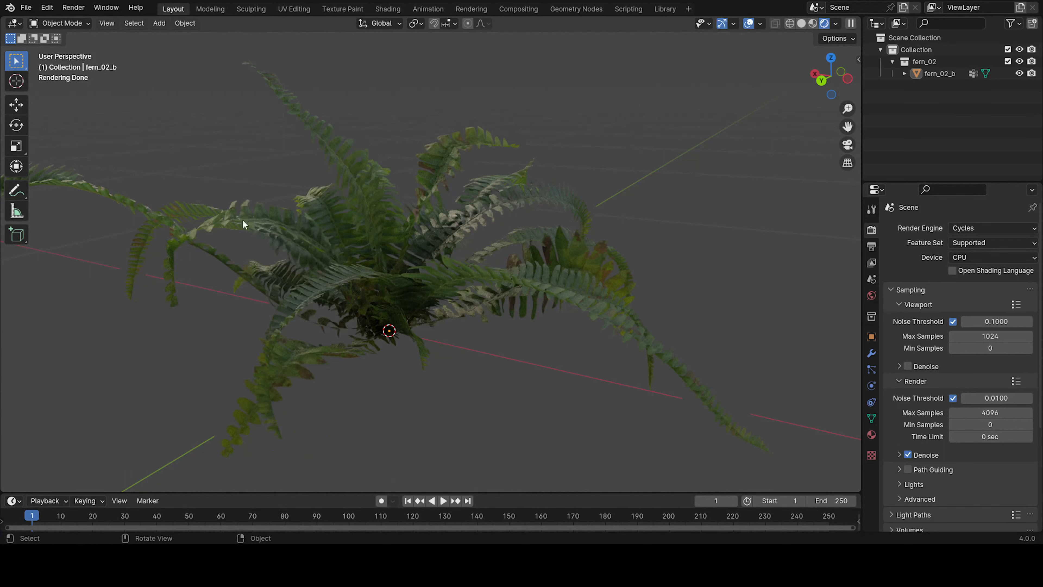
Add a camera and align it to the current viewport view of the fern.
key(shift+a)
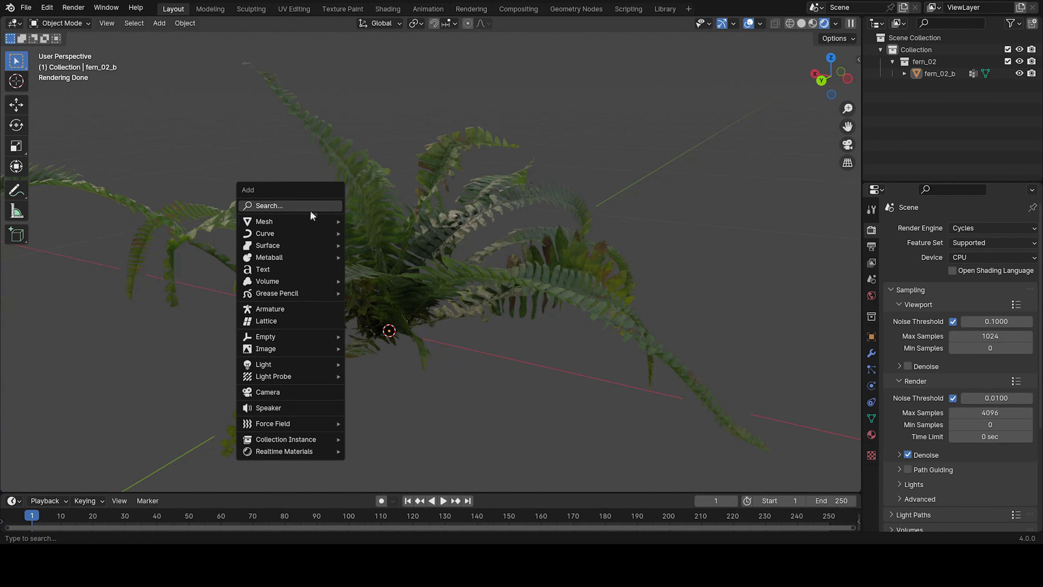
click(291, 395)
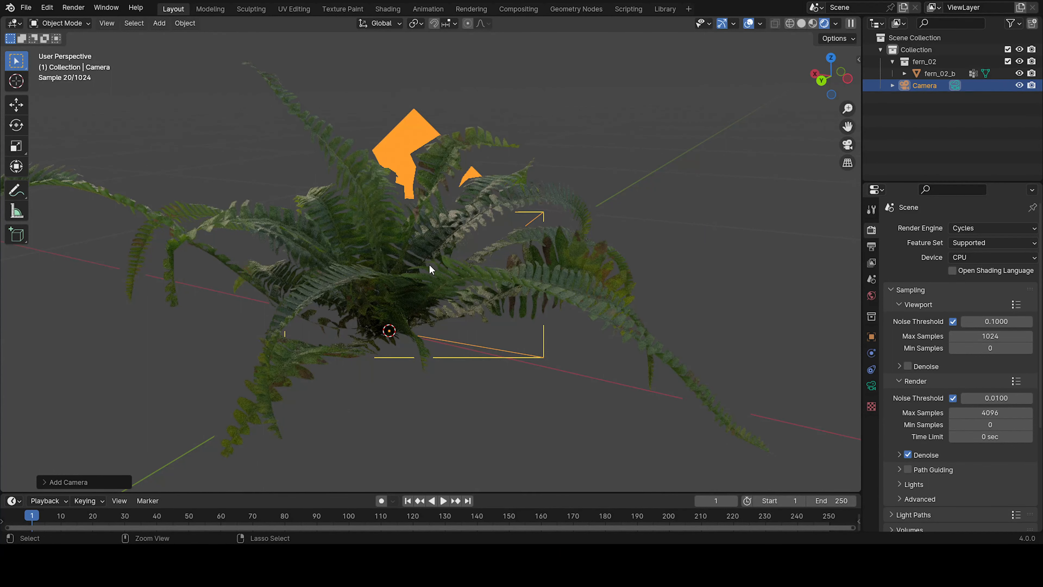
key(ctrl+KP_0)
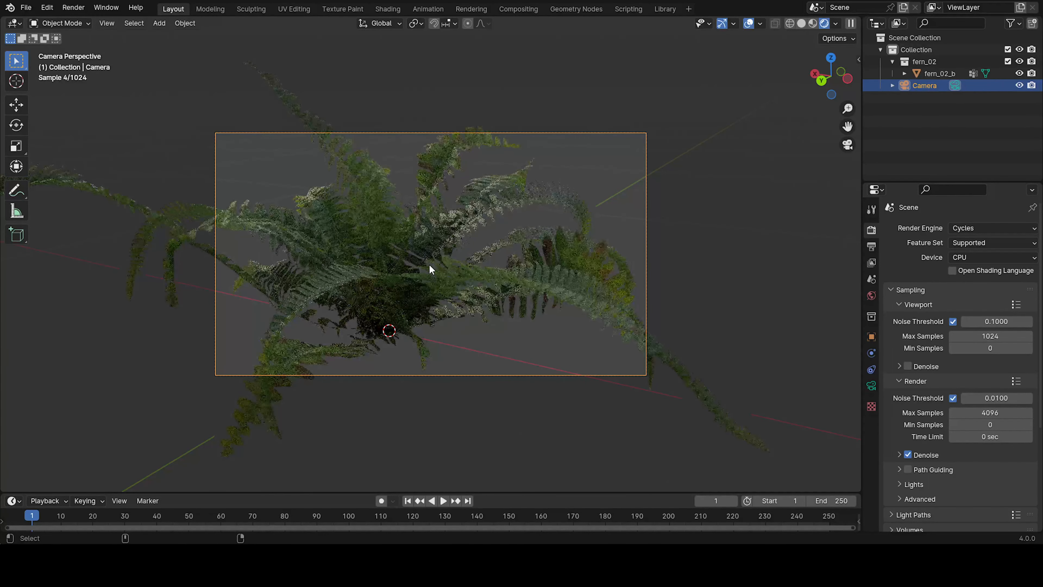
Rotate the camera about -7.5 degrees around global Z, and move it back from the fern along its local Z axis.
key(r)
key(z)
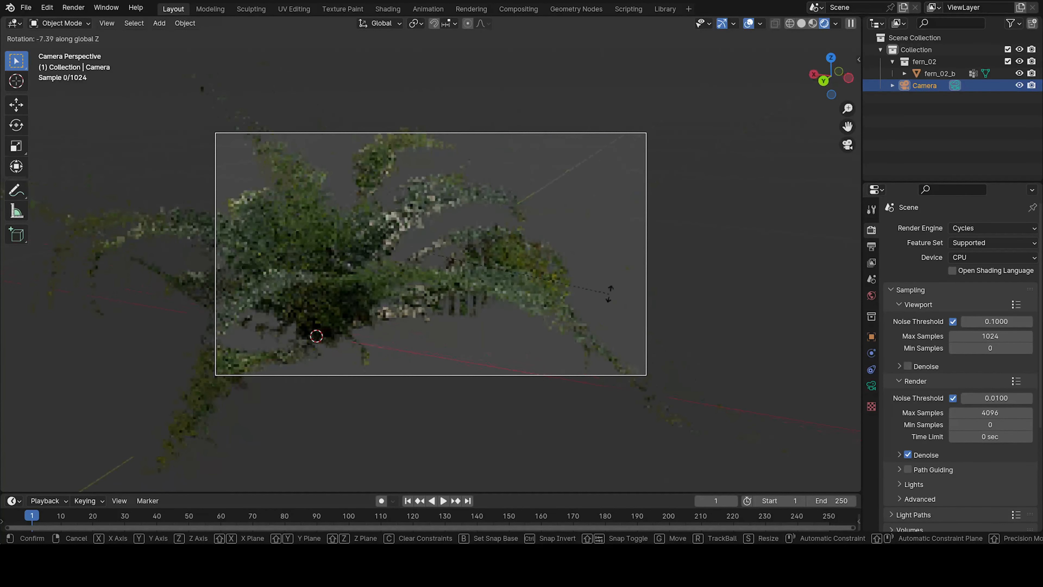
click(609, 292)
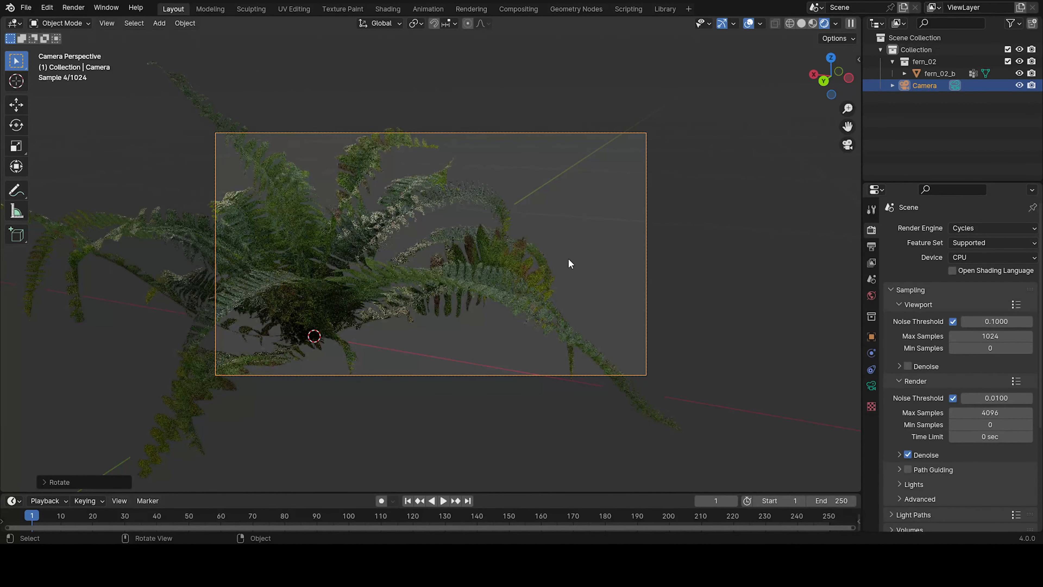
key(g)
key(z)
key(z)
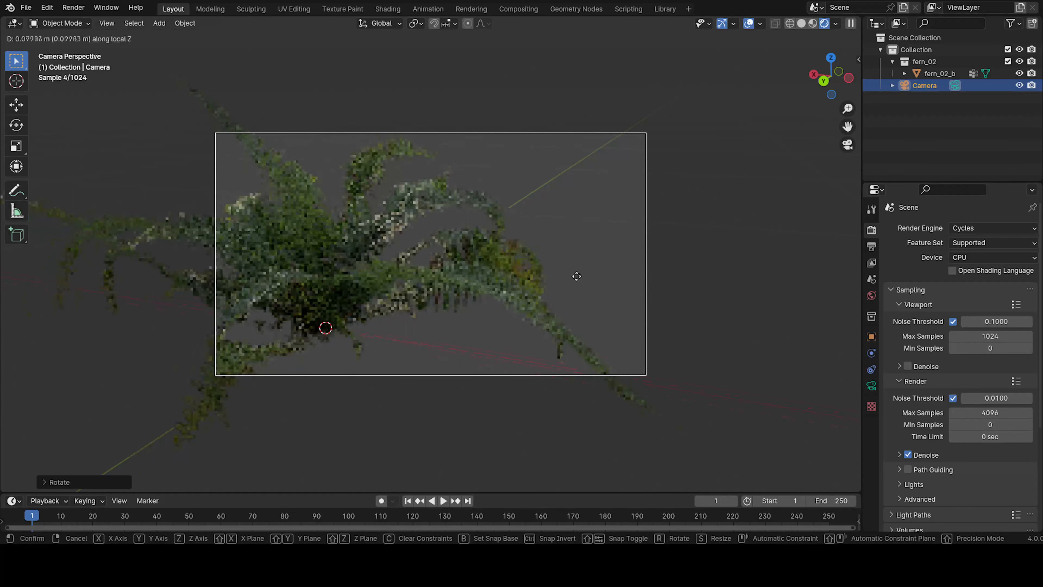
click(584, 292)
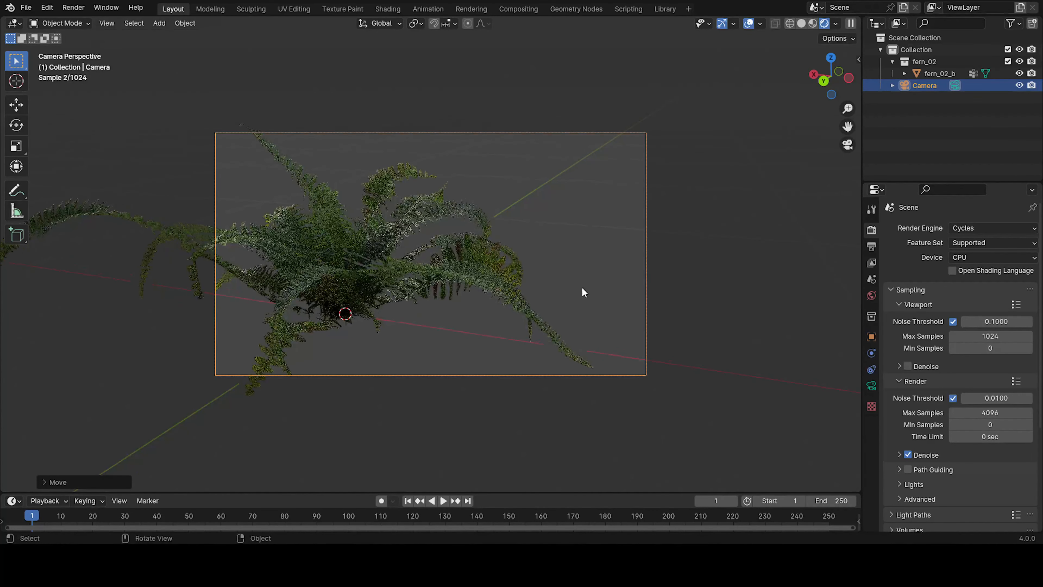
Shift the camera freely to reframe the fern, and move it slightly closer along its local Z axis.
key(g)
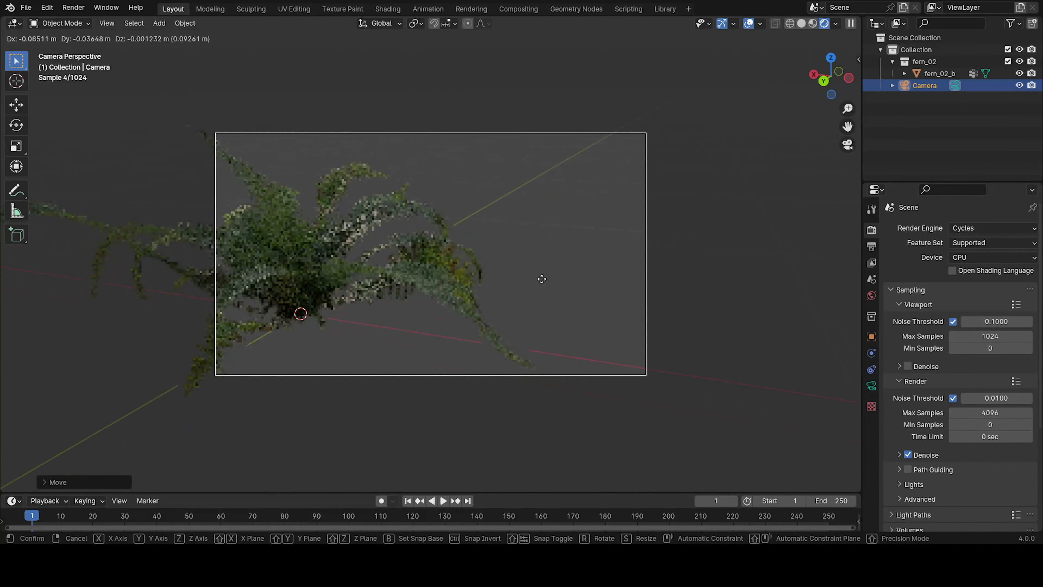
click(542, 274)
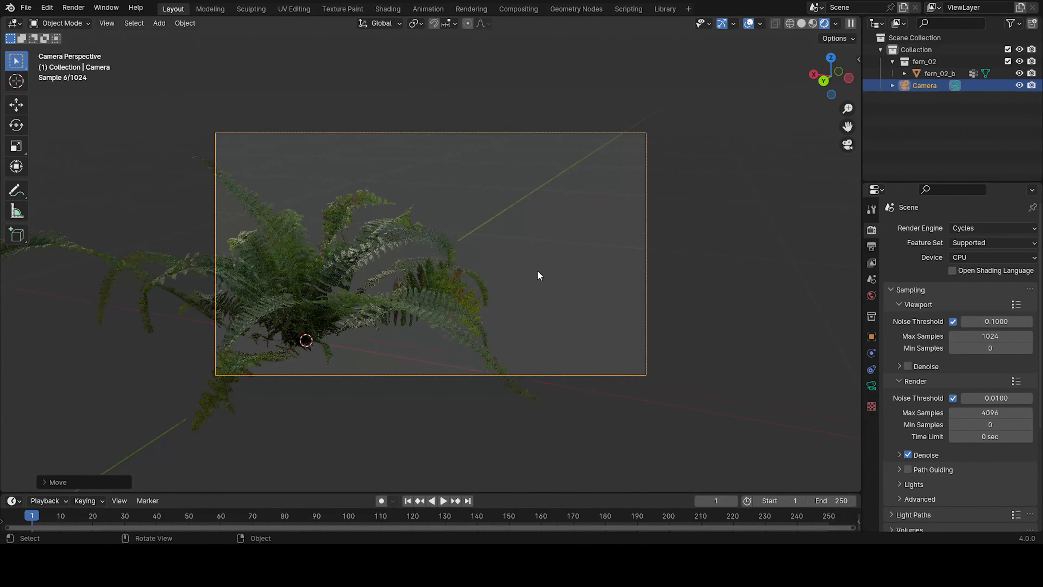
key(g)
click(534, 272)
key(g)
key(z)
key(z)
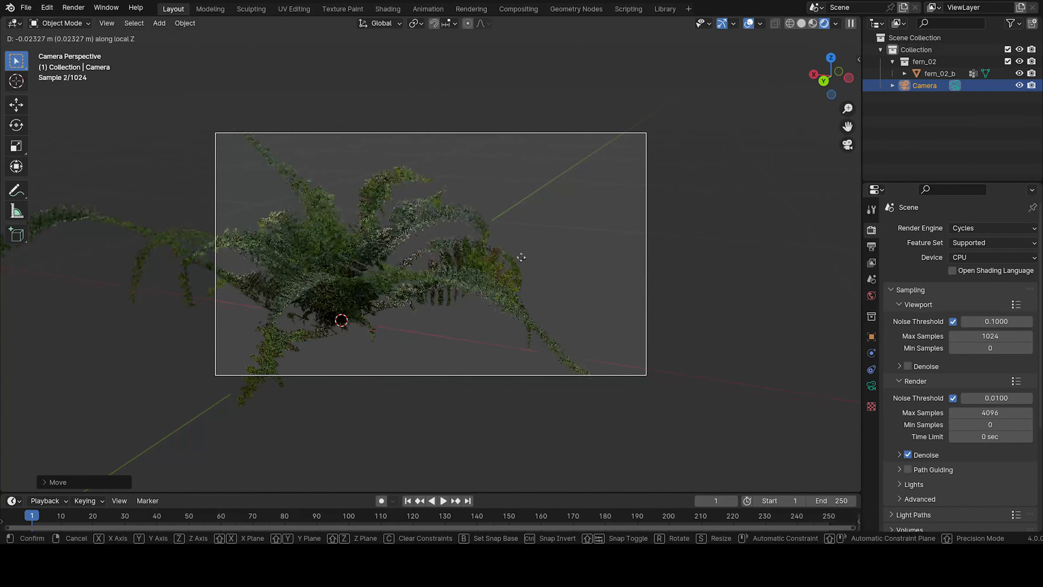
click(511, 254)
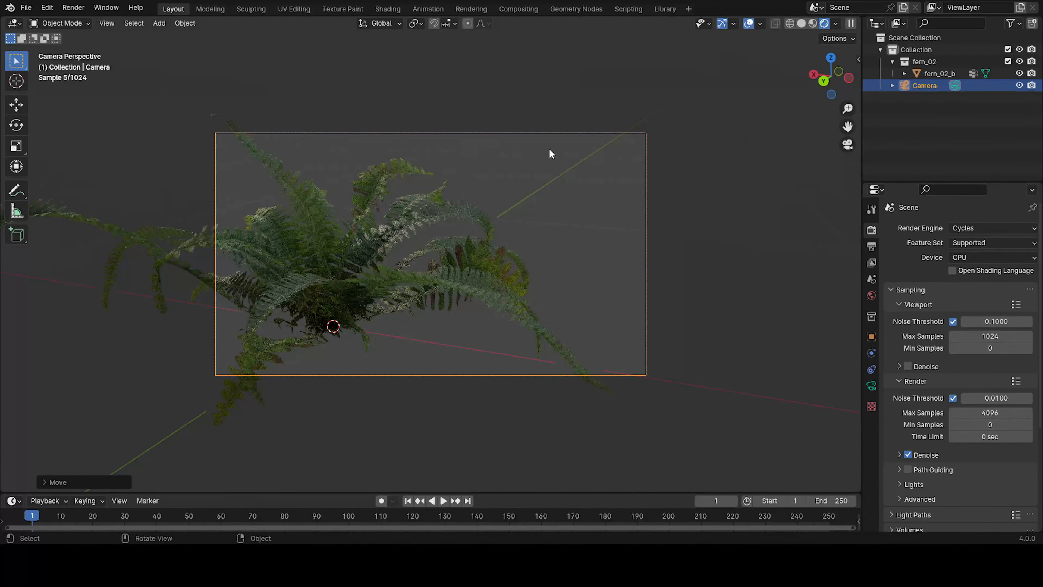
Try the Camera to View lock in the viewport's view settings and turn it off again.
key(n)
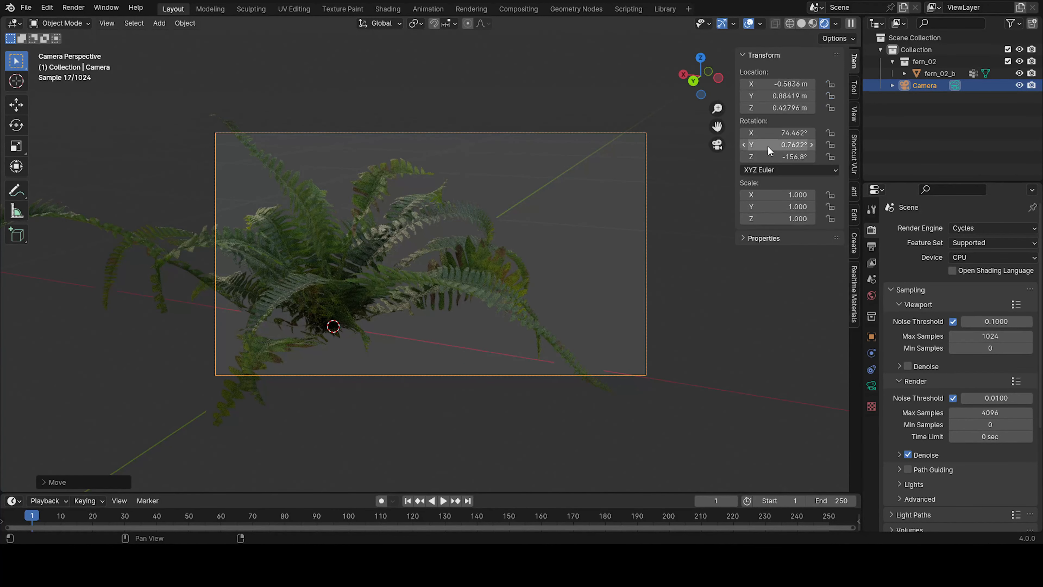
click(854, 113)
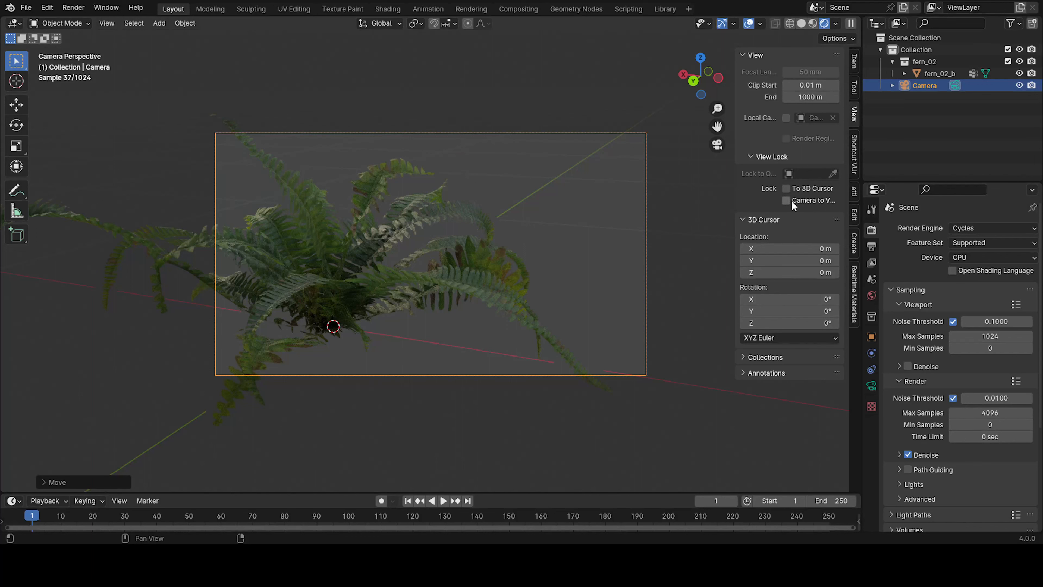
click(786, 200)
click(787, 201)
key(n)
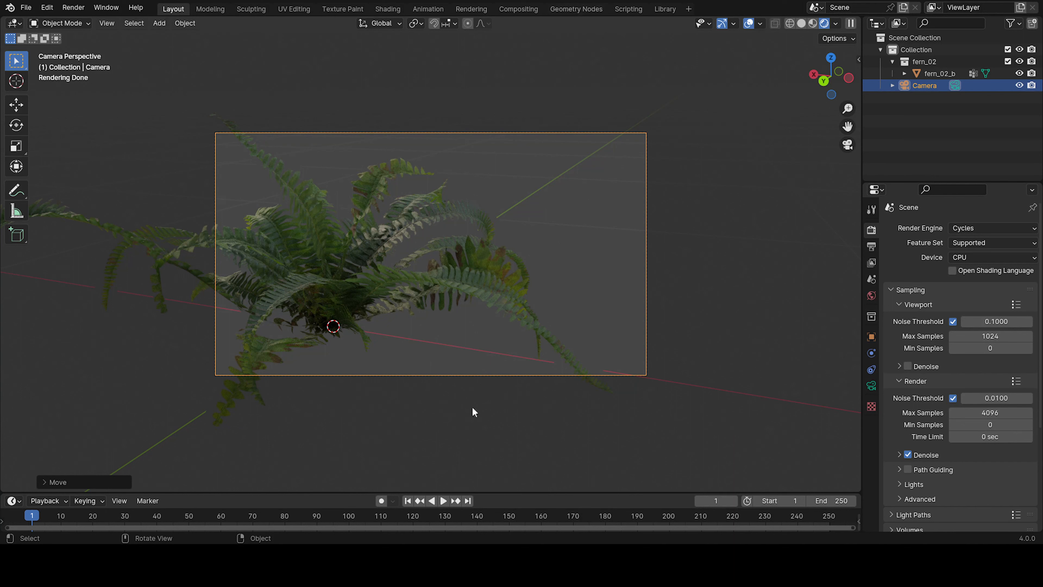
Set the viewport shading's Compositor option to Camera, and turn the enlarged timeline area into a Compositor editor.
click(834, 24)
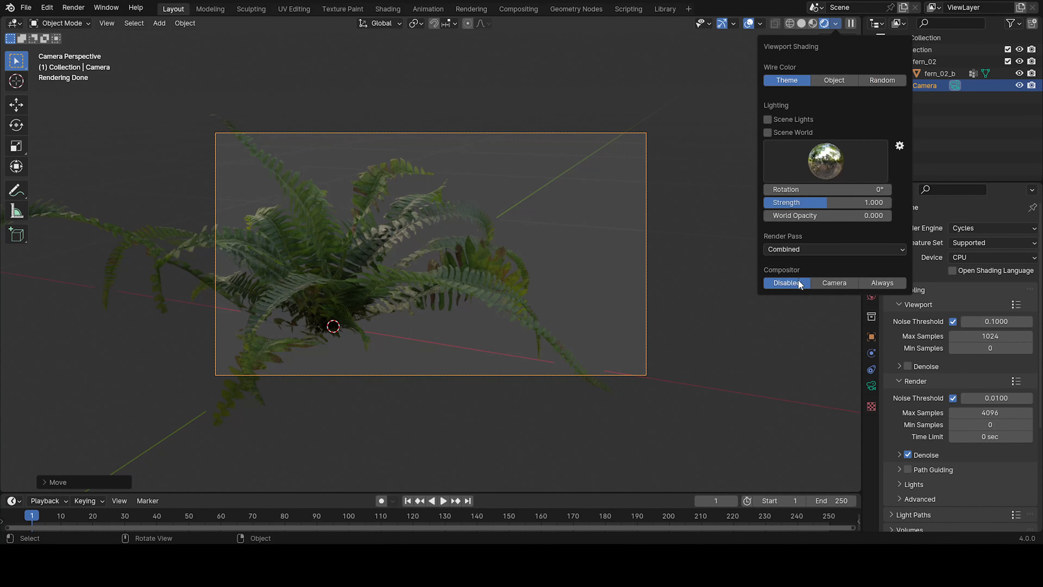
click(842, 287)
drag(59, 490, 86, 344)
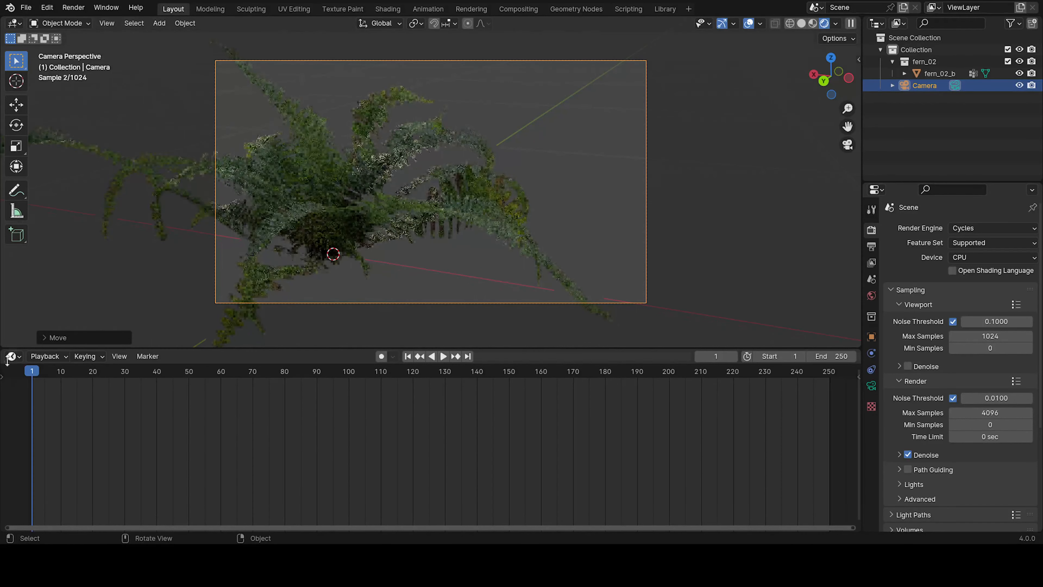
click(13, 356)
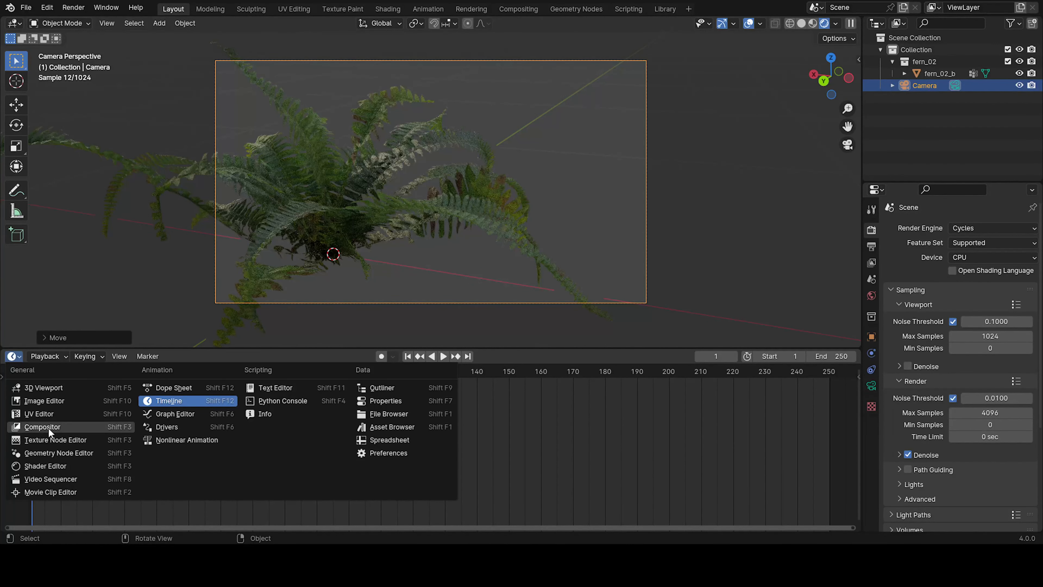
click(71, 428)
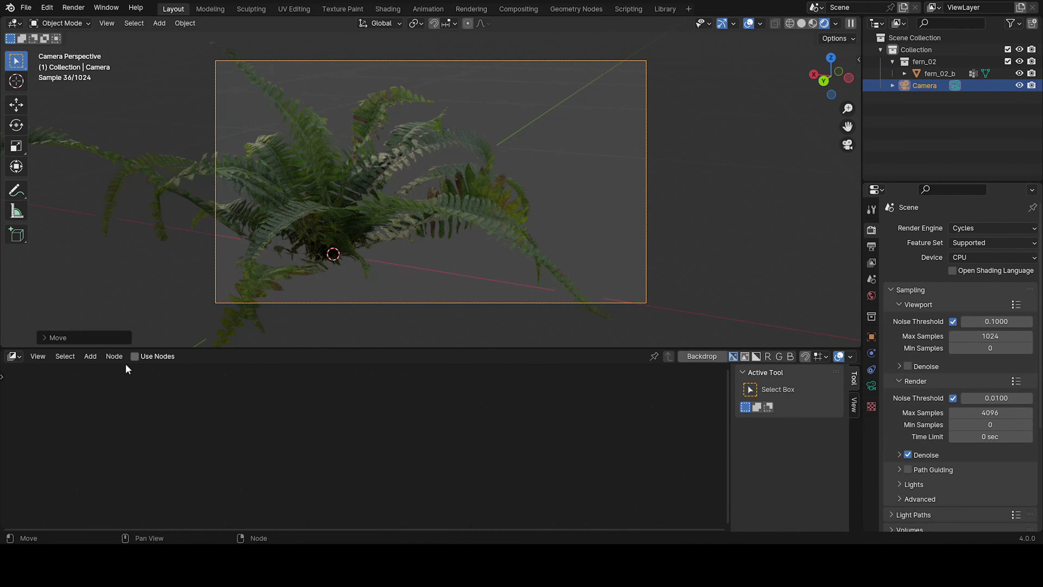
Enable Use Nodes for compositing and spread the Render Layers and Composite nodes apart, leaving room between them.
click(134, 356)
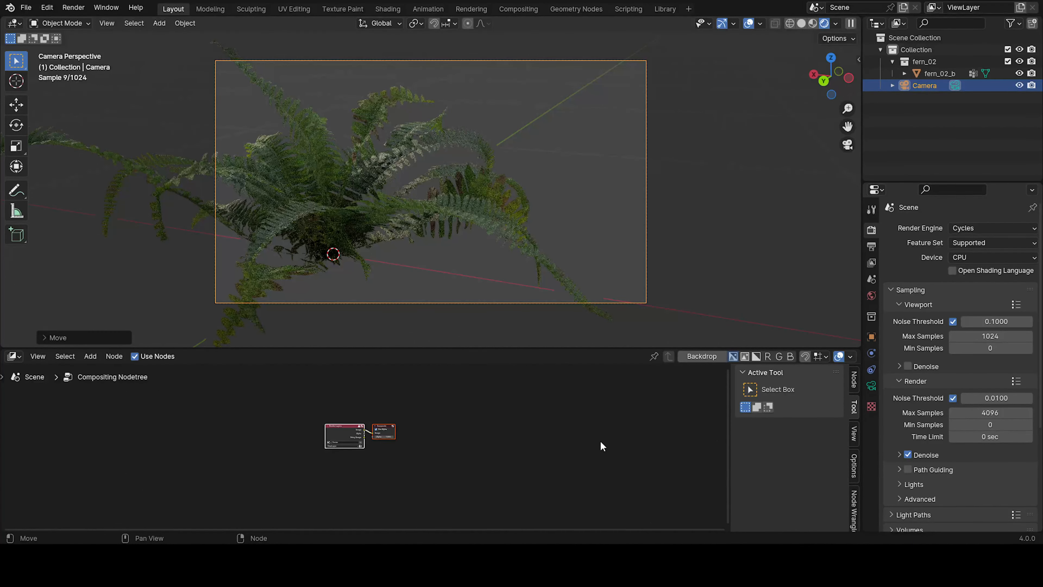
key(n)
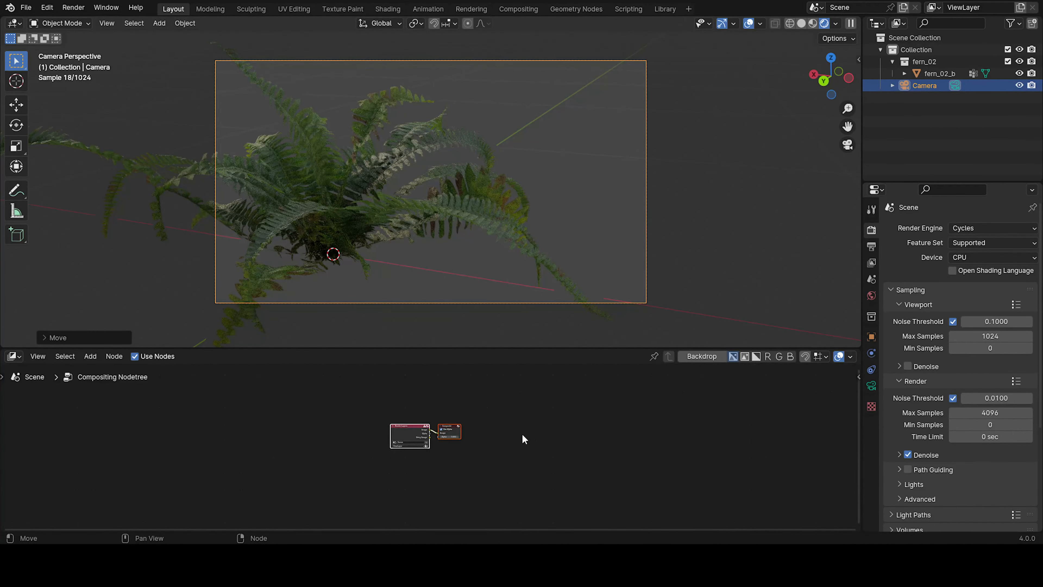
scroll(488, 436, up, 4)
scroll(418, 411, up, 4)
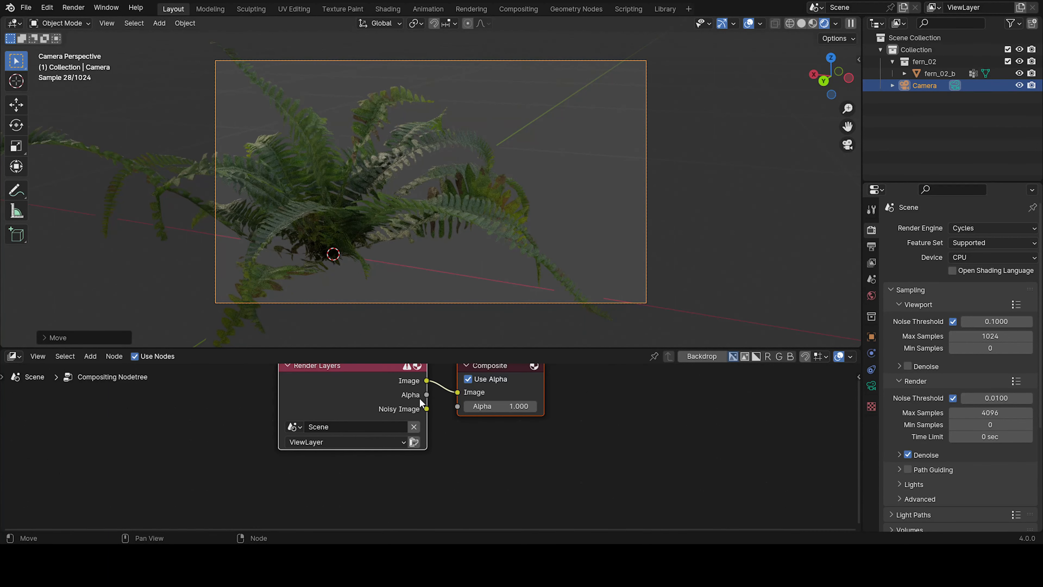
click(499, 396)
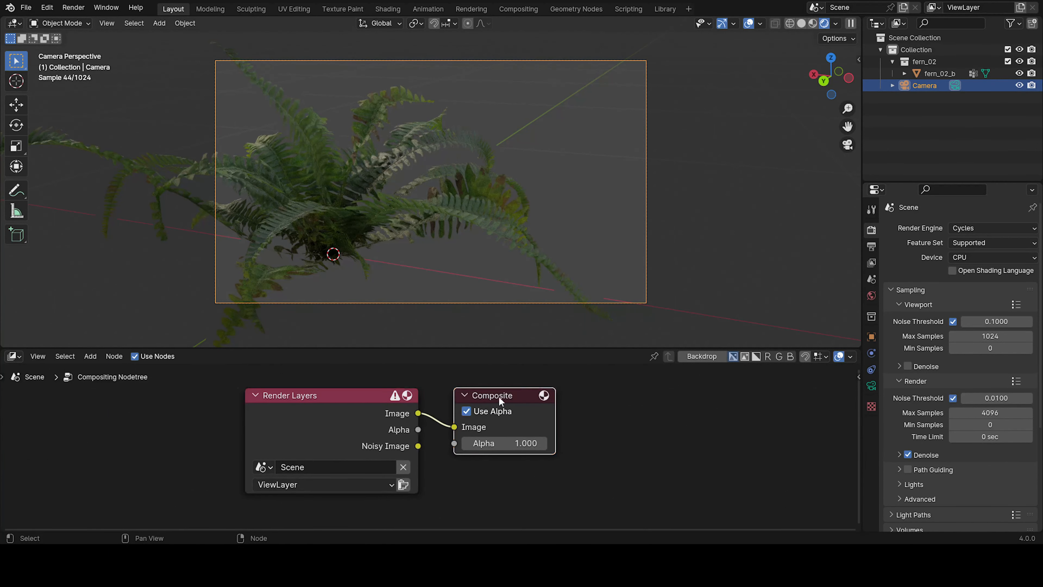
drag(352, 408, 250, 401)
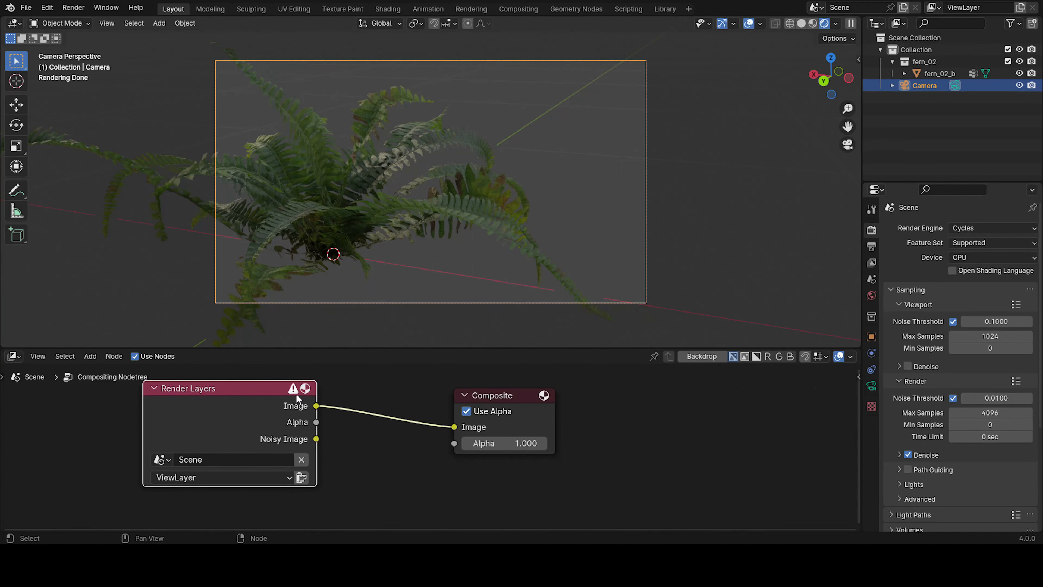
drag(276, 402, 184, 409)
drag(507, 413, 786, 441)
middle_drag(453, 432, 451, 385)
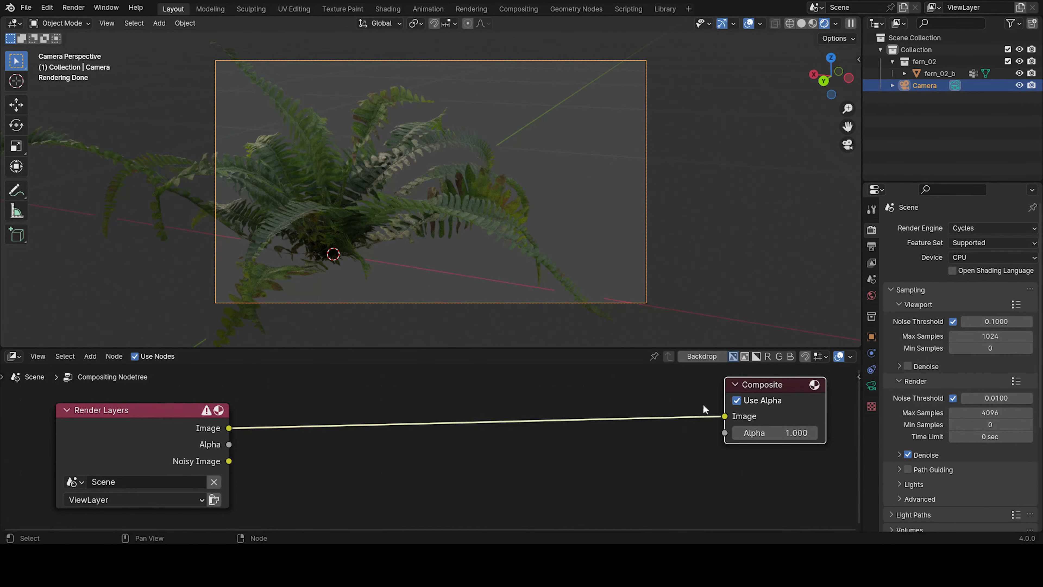
drag(772, 396, 780, 408)
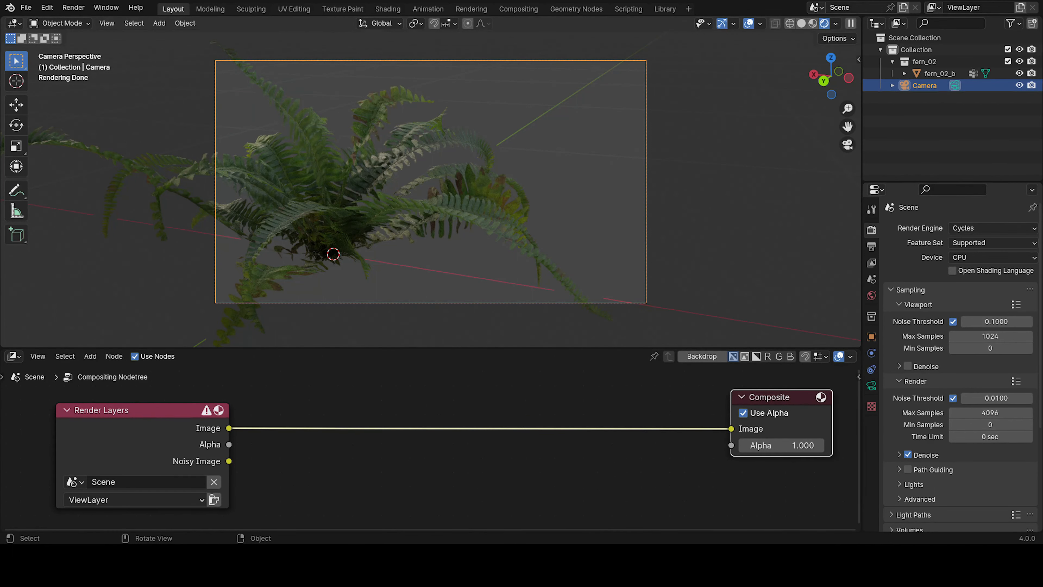
Insert a Kuwahara filter node on the image link between Render Layers and Composite.
click(835, 24)
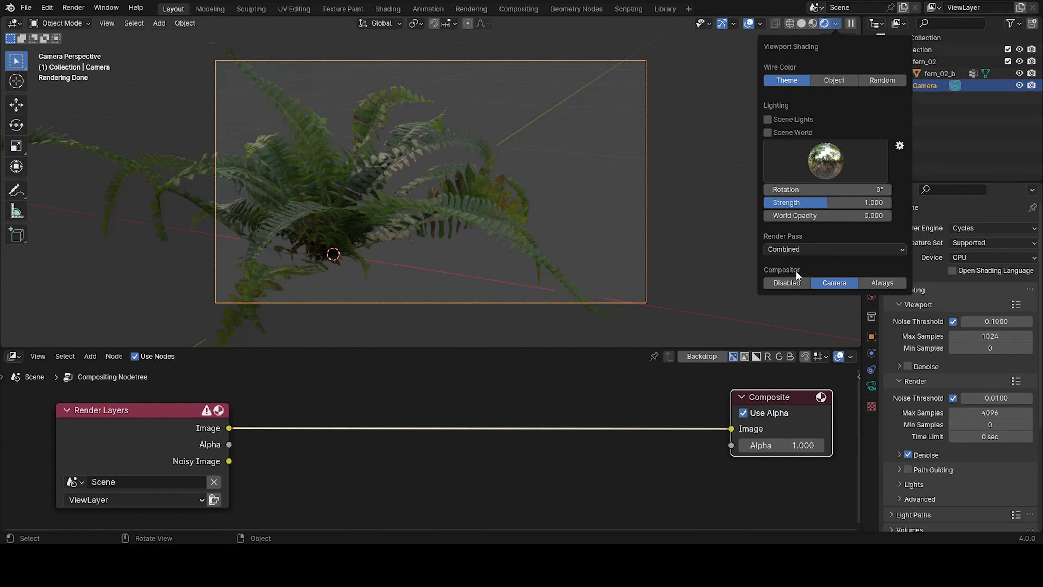
key(shift+a)
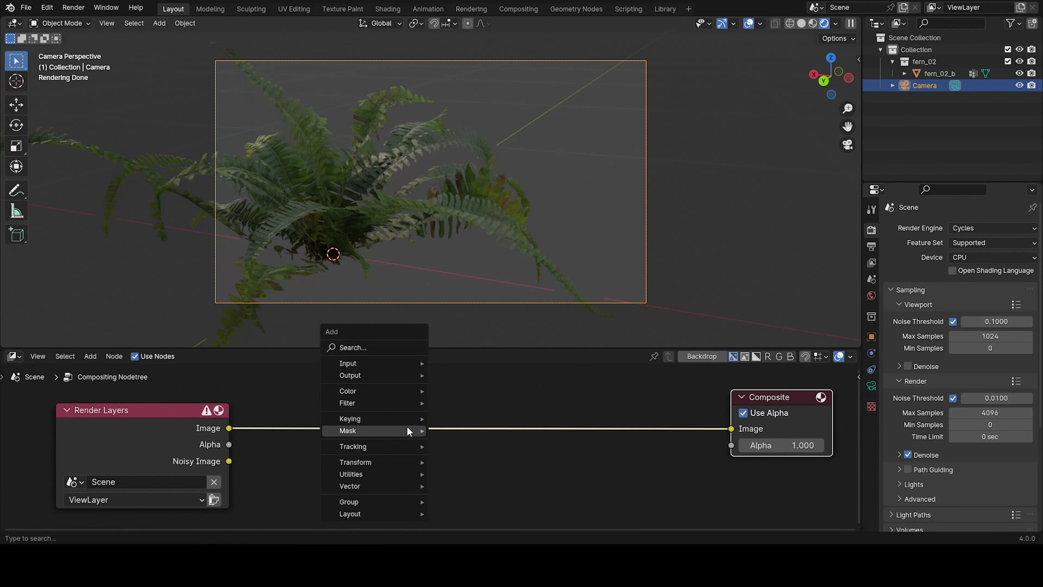
click(372, 351)
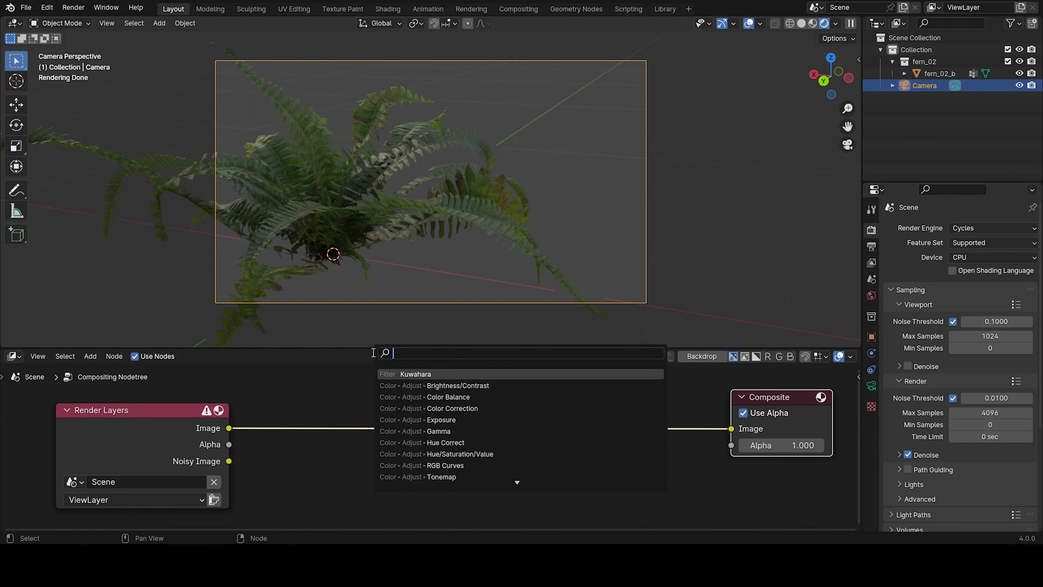
click(437, 374)
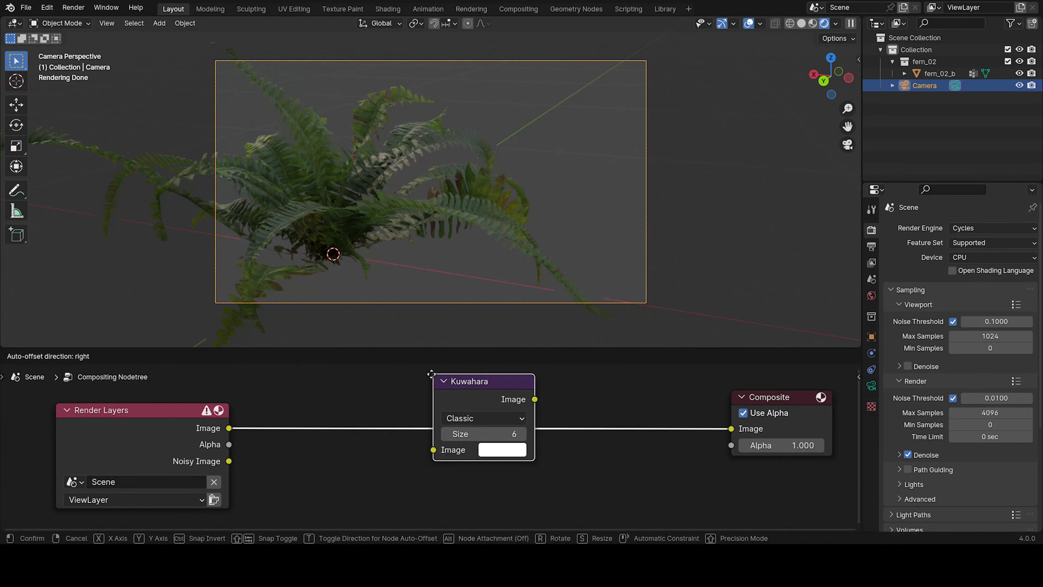
click(441, 385)
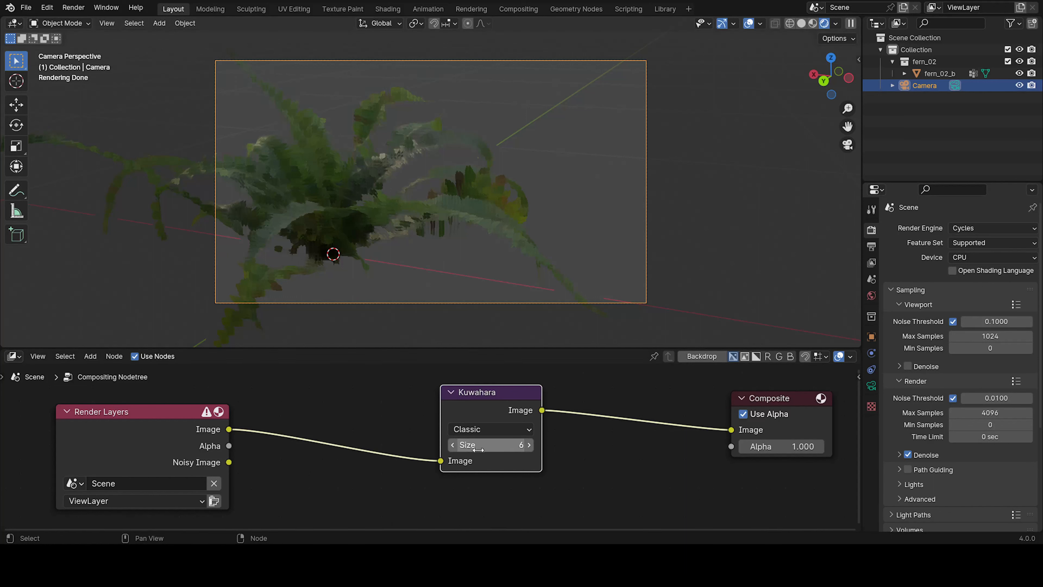
Try the Kuwahara filter at Size 1, set its Size to 3, and move the node down slightly.
drag(490, 444, 463, 445)
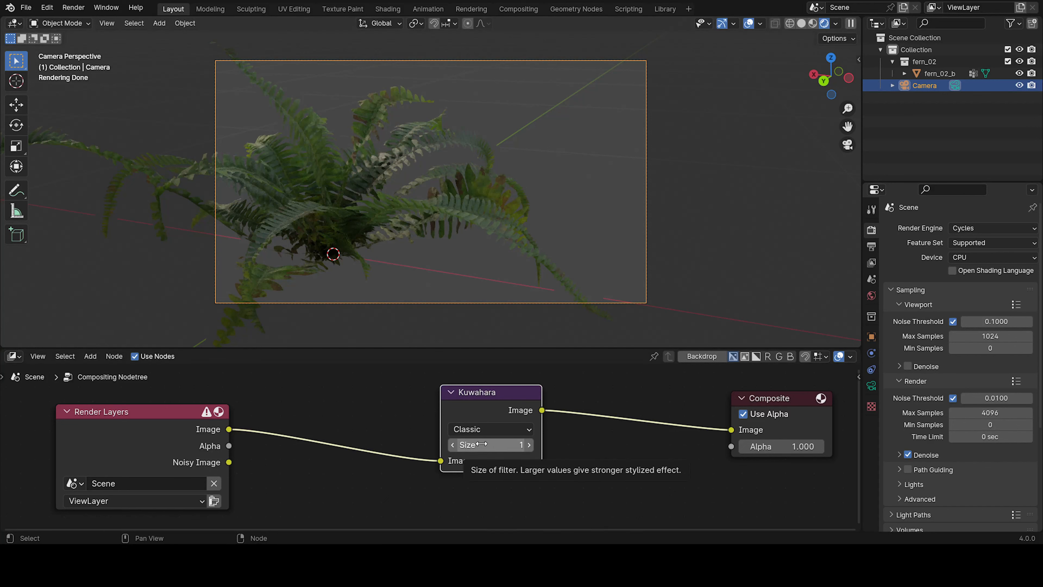
mouse_move(481, 444)
mouse_down()
mouse_move(559, 444)
mouse_move(484, 444)
mouse_up()
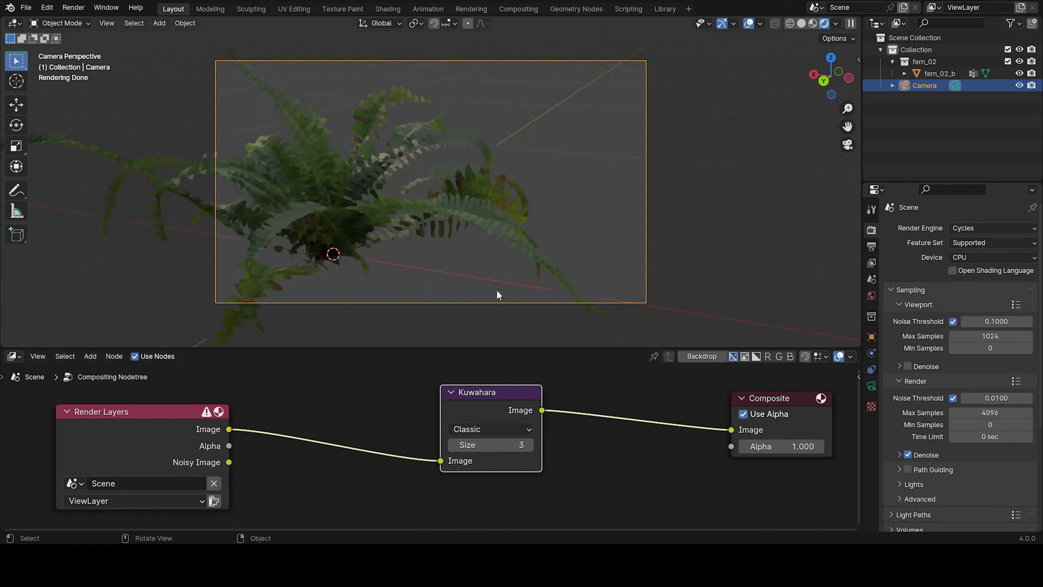
drag(475, 389, 469, 415)
middle_drag(567, 448, 580, 407)
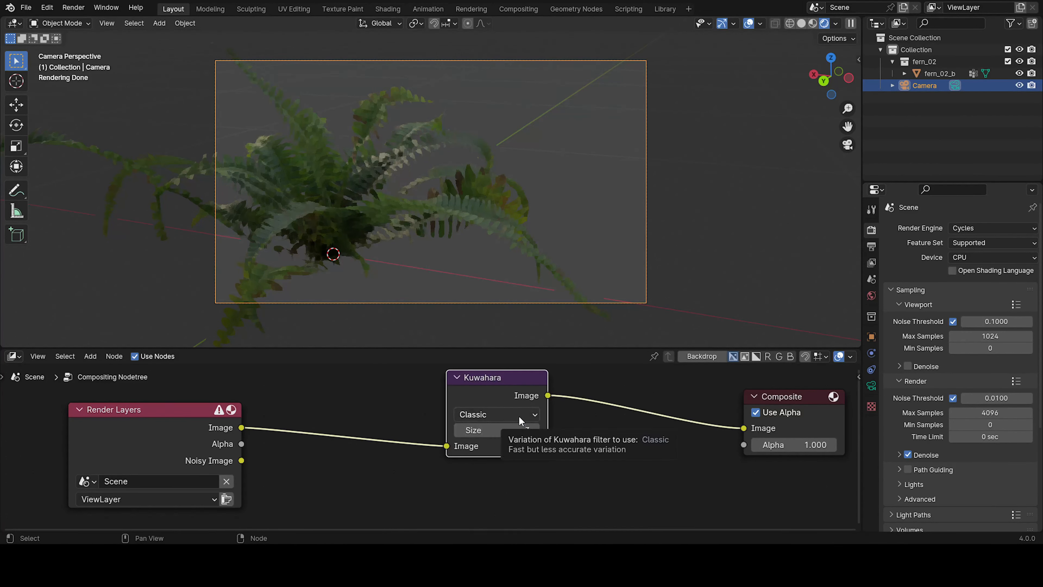
Change the Kuwahara filter's variation to Anisotropic, keeping its Size at 3.
click(516, 415)
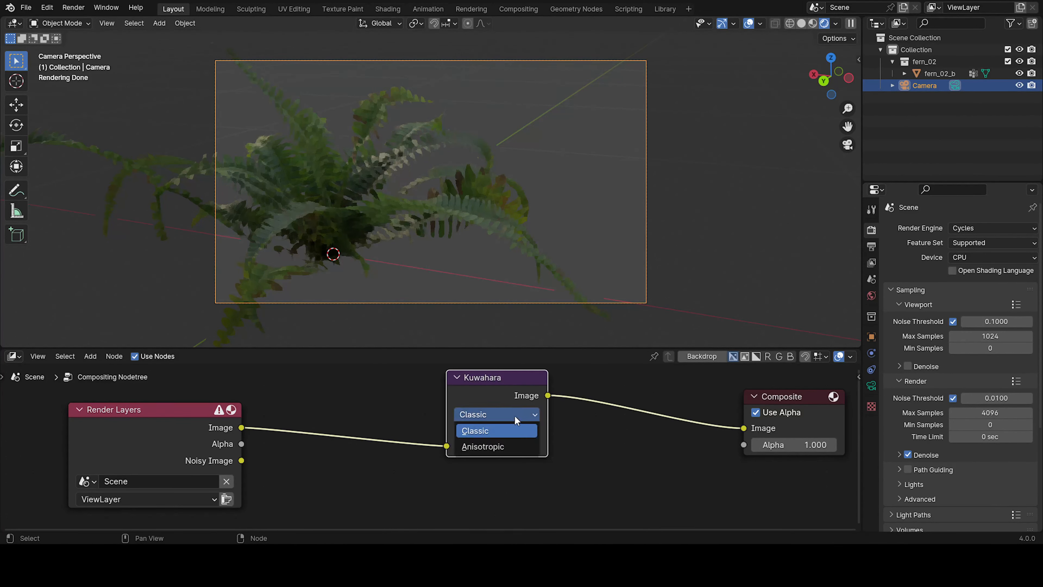
click(481, 445)
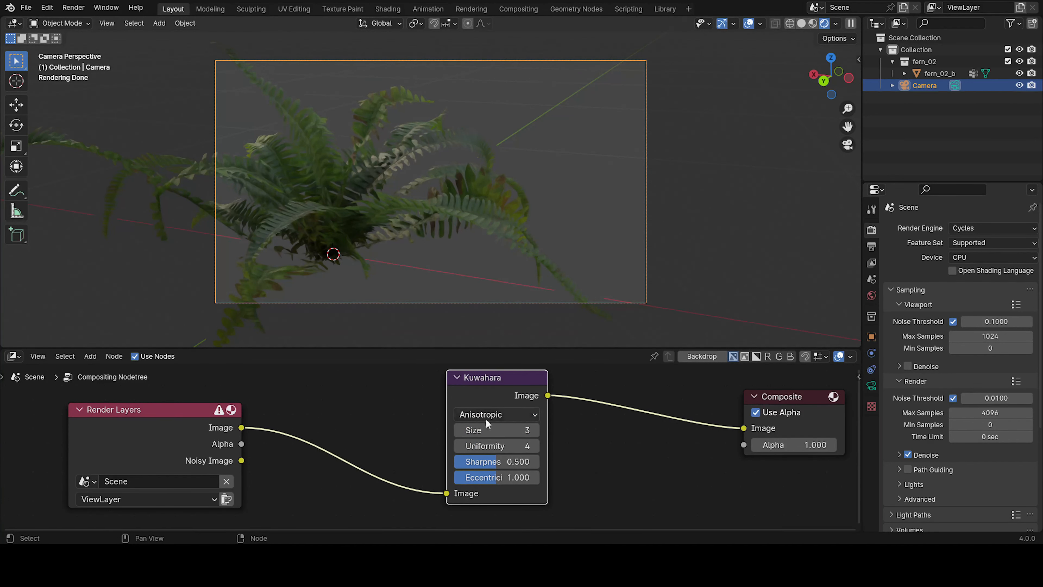
middle_drag(396, 429, 353, 402)
scroll(424, 402, up, 2)
click(462, 387)
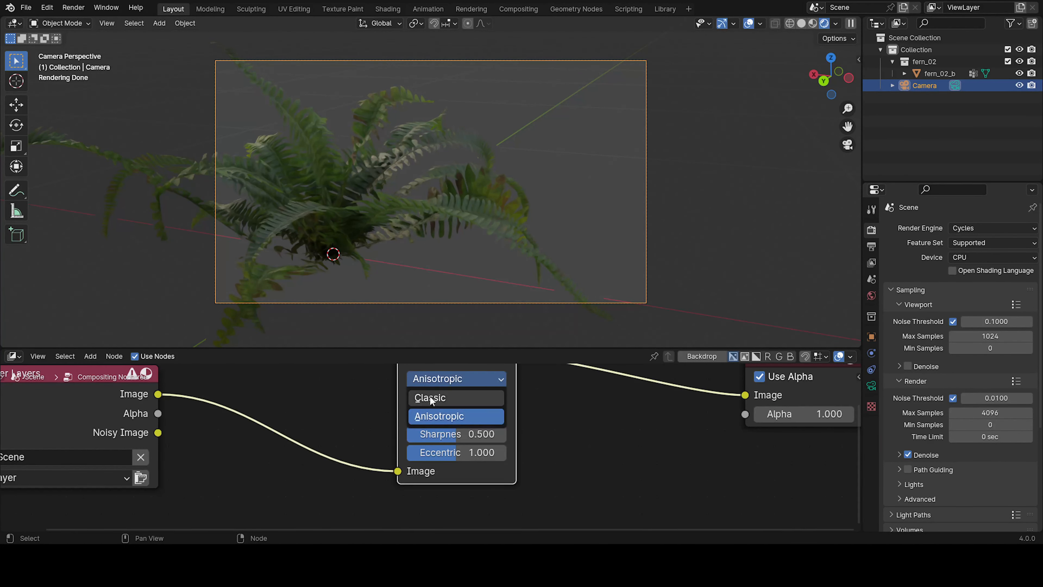
mouse_move(476, 401)
mouse_down()
mouse_move(579, 400)
mouse_move(476, 400)
mouse_up()
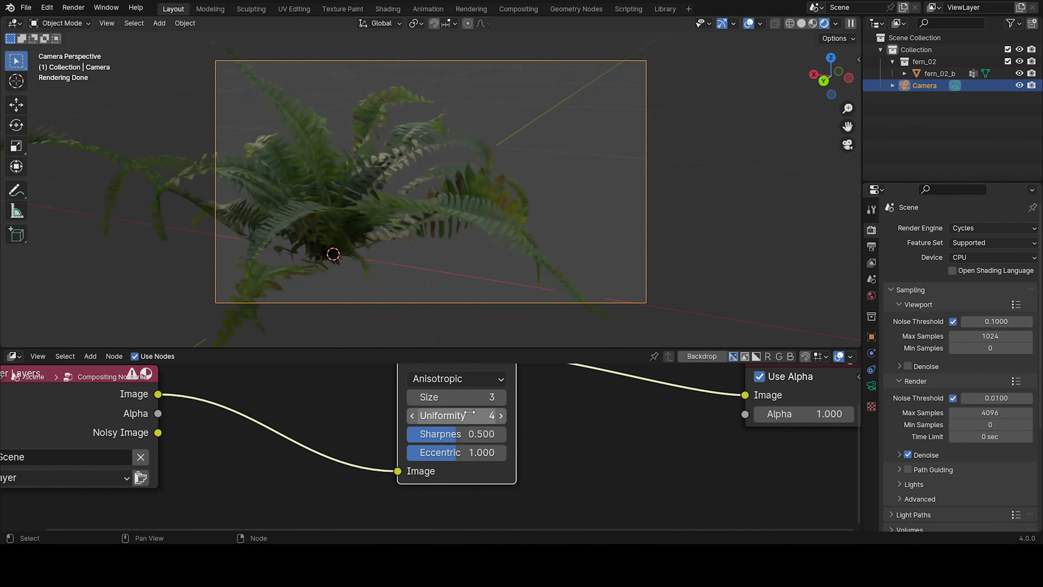
Set the Kuwahara filter's Sharpness to 1.000 and inspect the fern more closely through the camera.
drag(426, 432, 478, 434)
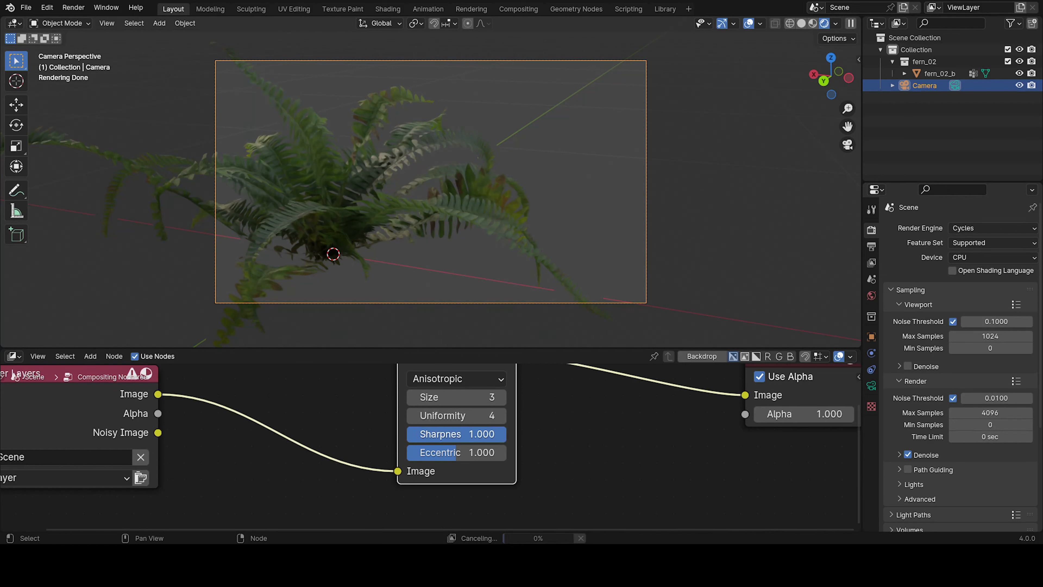
scroll(459, 210, up, 1)
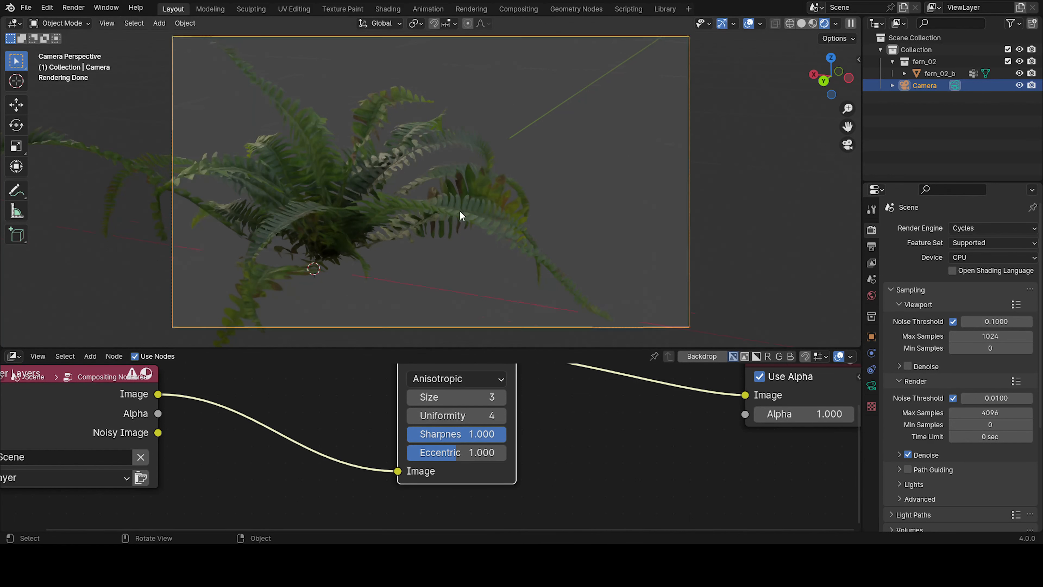
scroll(459, 210, up, 1)
scroll(457, 215, down, 2)
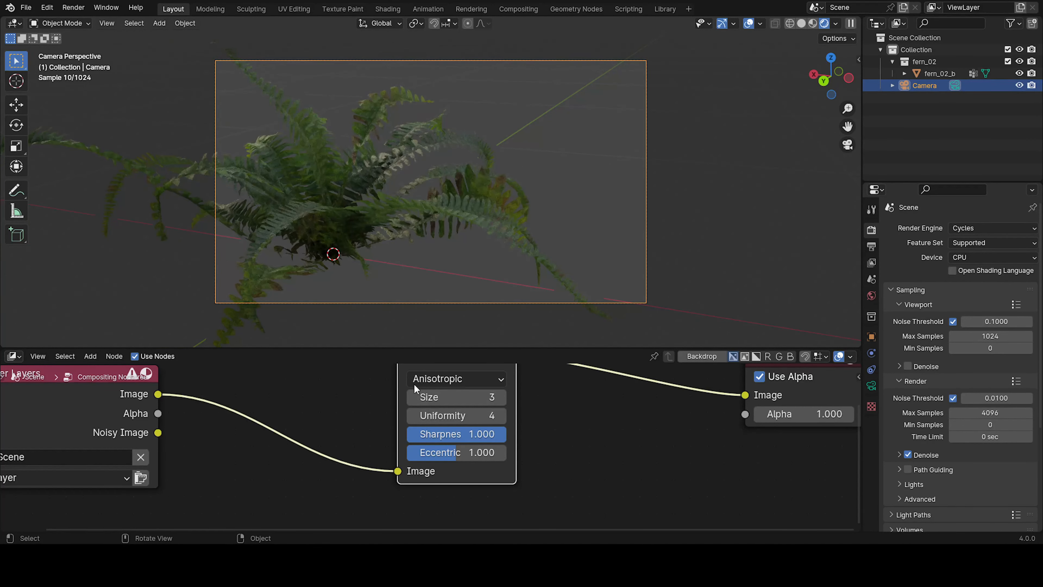
Set the Kuwahara filter's Eccentricity to 2.000, try a Size of 15, and set the Size to 7.
drag(451, 452, 487, 452)
drag(459, 394, 485, 394)
drag(475, 452, 508, 452)
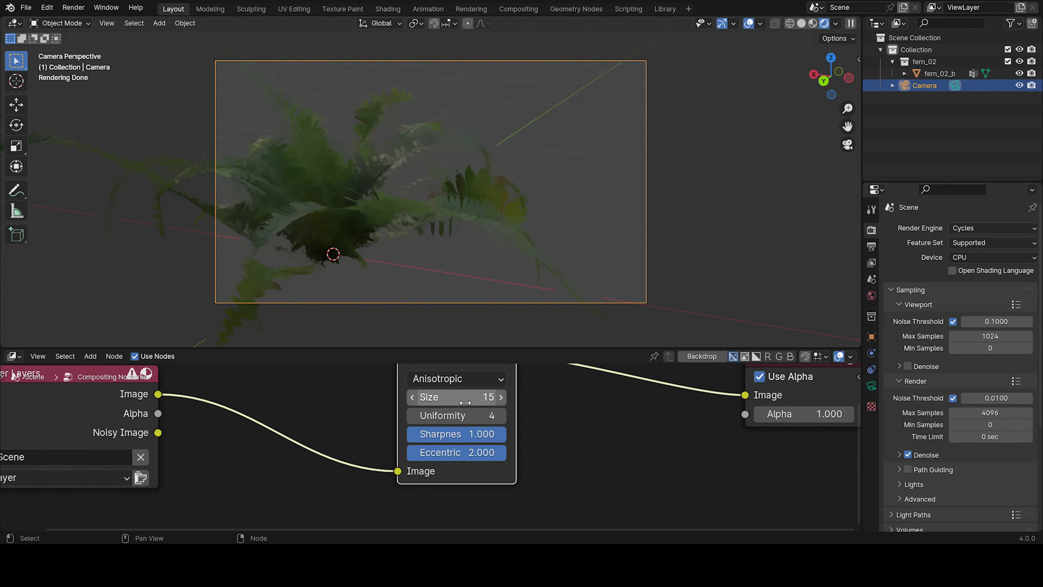
drag(456, 397, 441, 397)
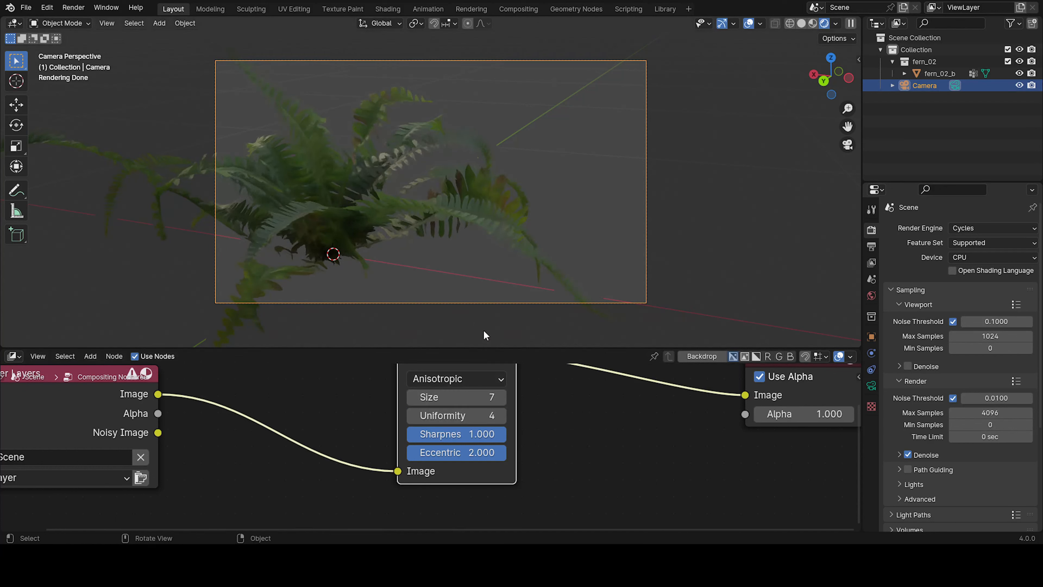
Switch the Kuwahara filter's variation to Classic and set its Size to 3.
click(461, 382)
click(461, 396)
click(465, 395)
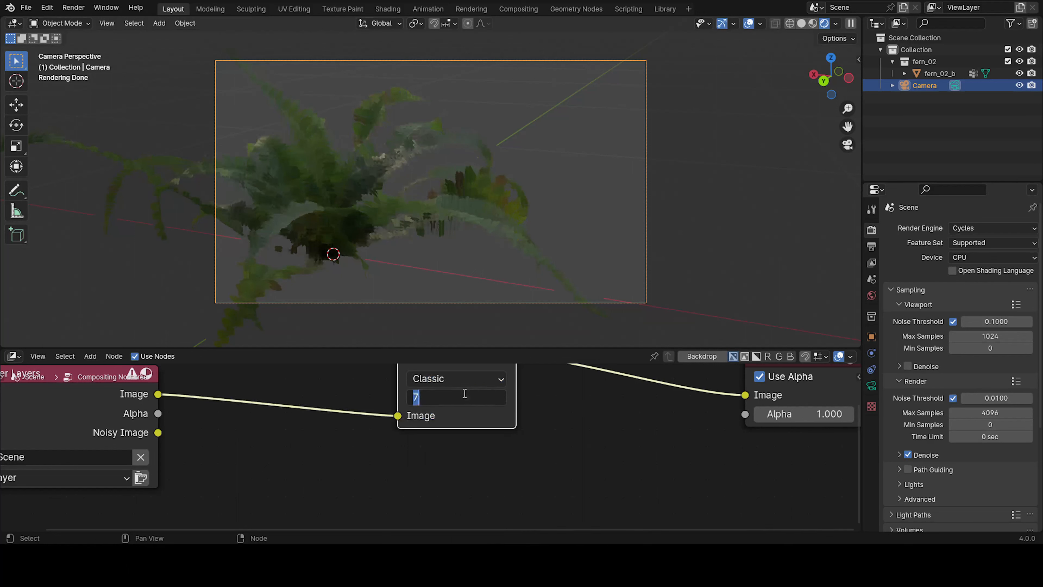
text(3)
key(Return)
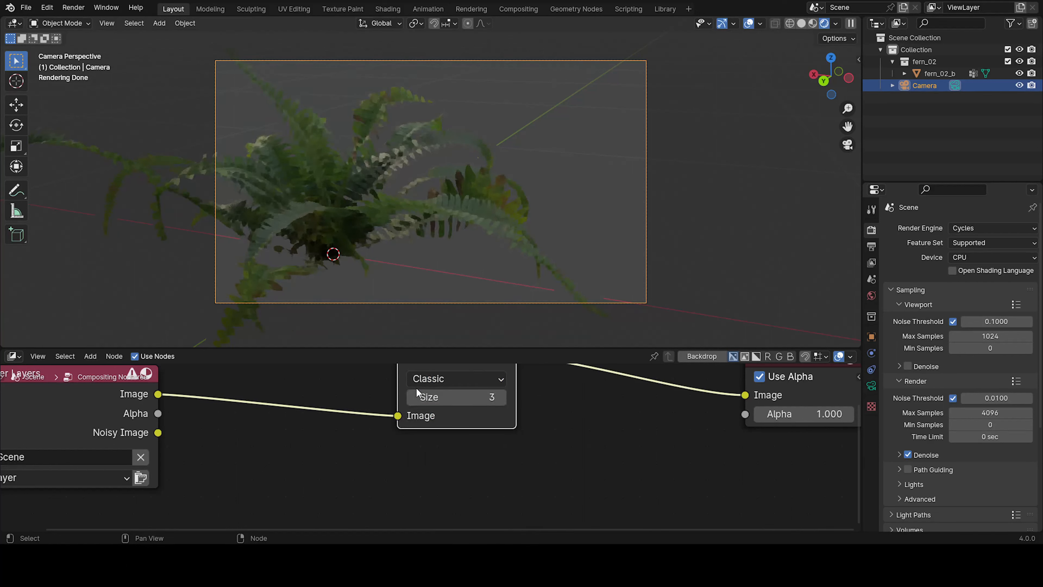
Line up the Kuwahara and Composite nodes close beside the Render Layers node in the compositing node tree.
scroll(441, 394, down, 1)
scroll(441, 395, down, 2)
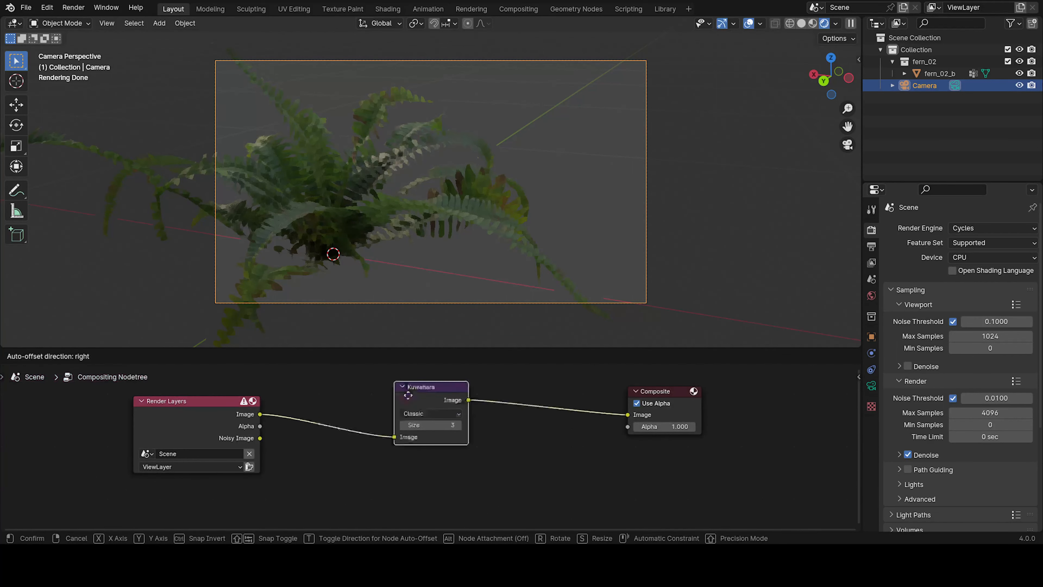
drag(441, 394, 311, 409)
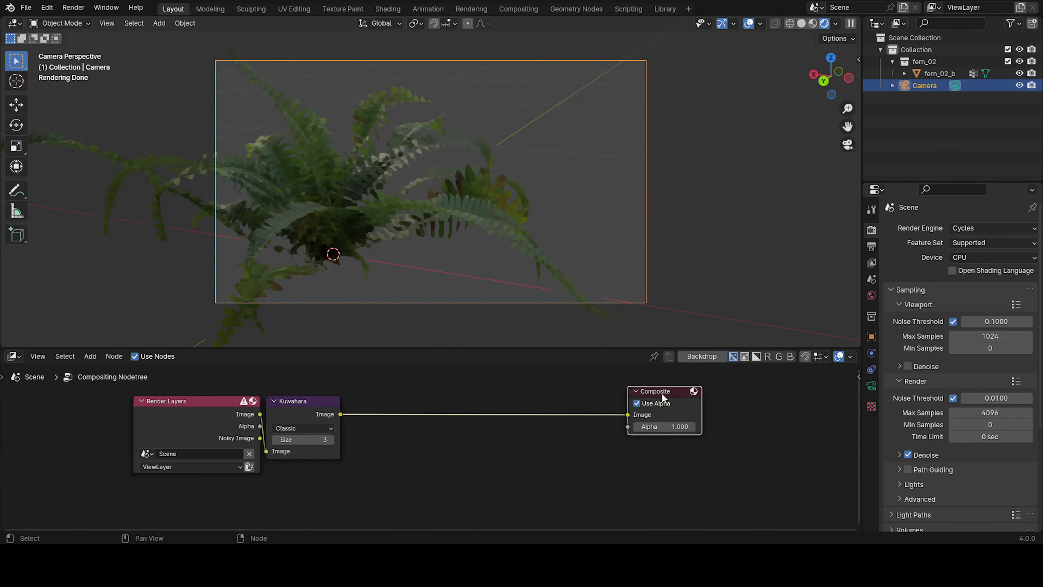
drag(661, 393, 381, 402)
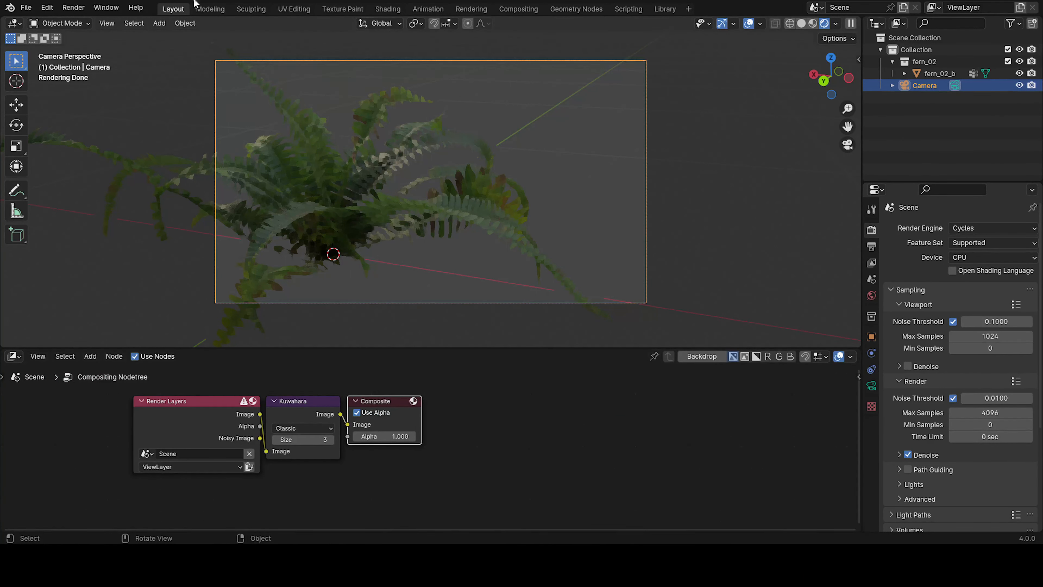
Add a mesh plane at the fern's base and scale it up so it extends well beyond the plant.
scroll(576, 175, down, 3)
click(509, 155)
scroll(472, 142, up, 2)
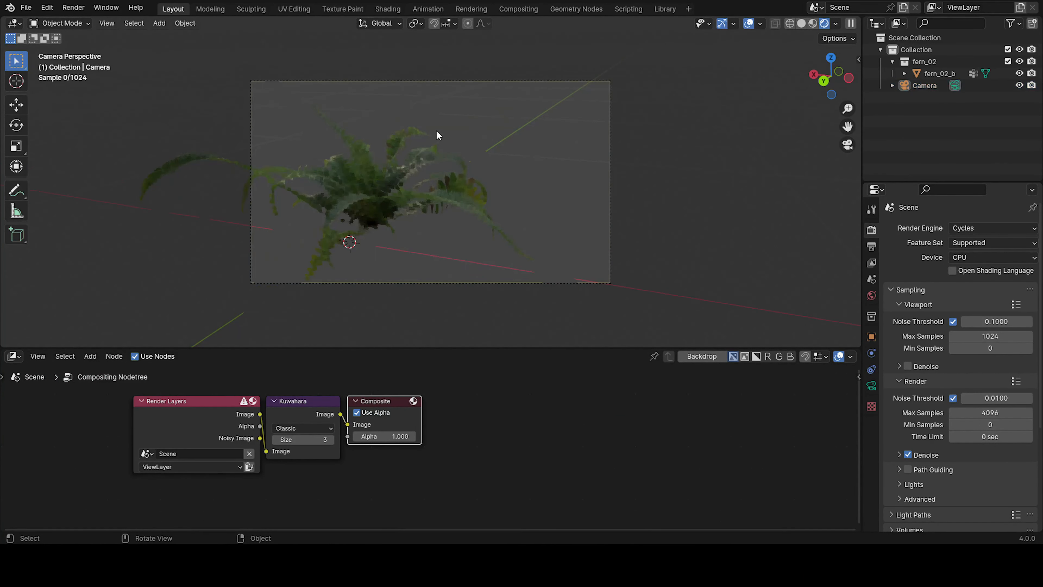
key(shift+a)
mouse_move(400, 145)
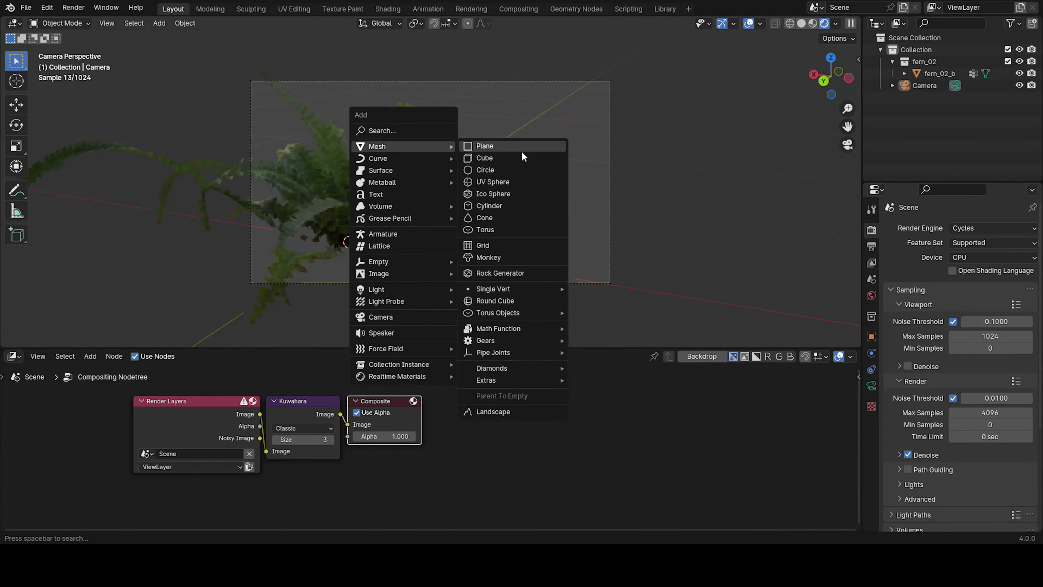
click(521, 151)
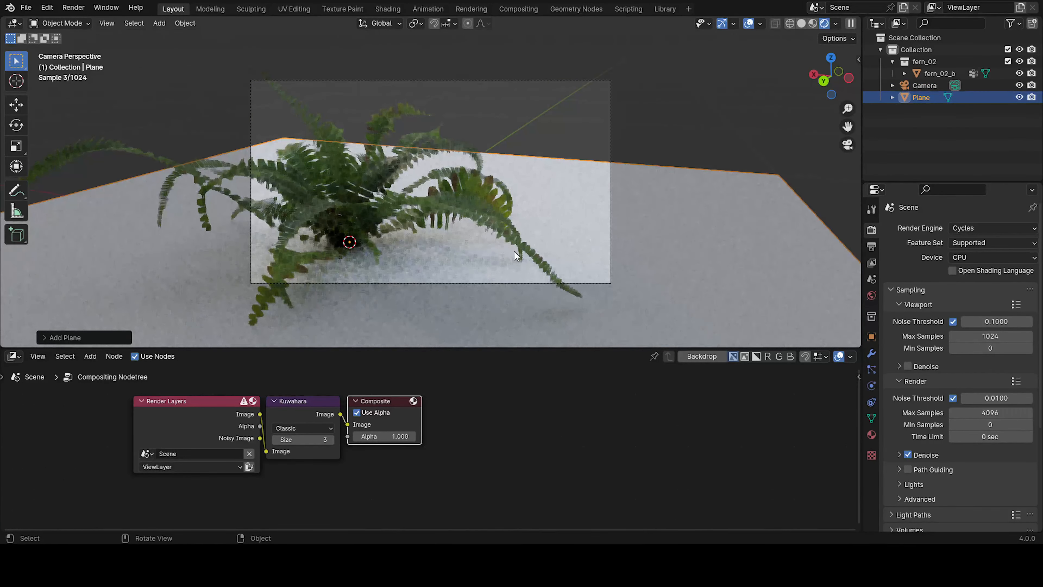
key(s)
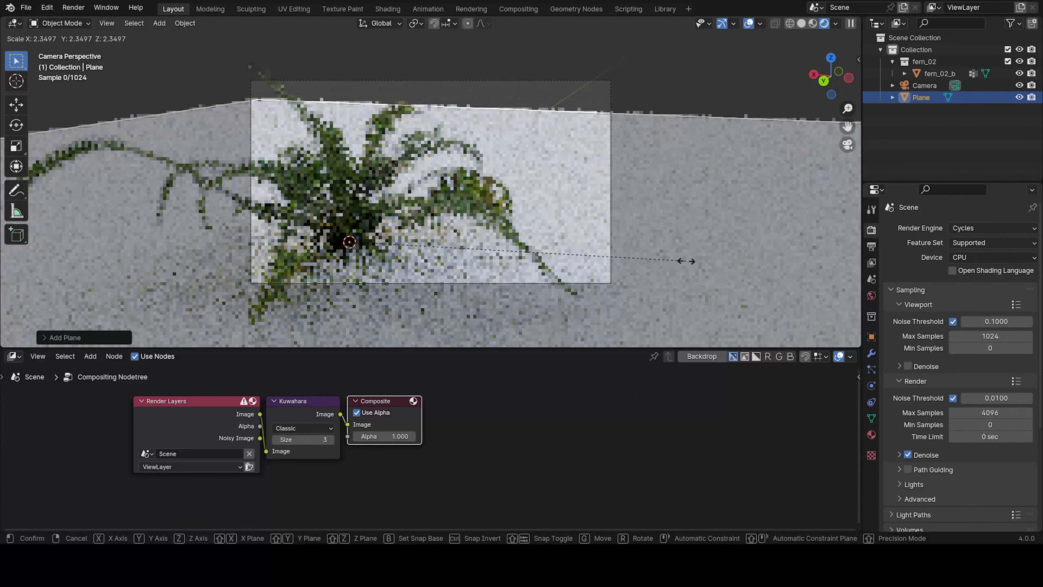
click(583, 249)
Tilt the plane about the global X axis and move it with Z locked so it fills the camera frame behind the fern.
key(r)
key(x)
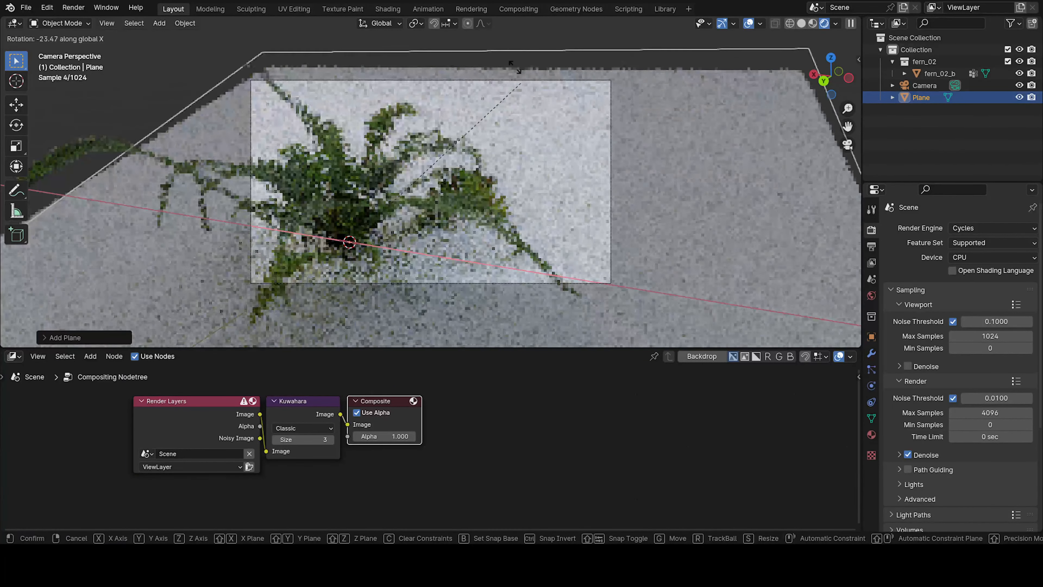
click(489, 200)
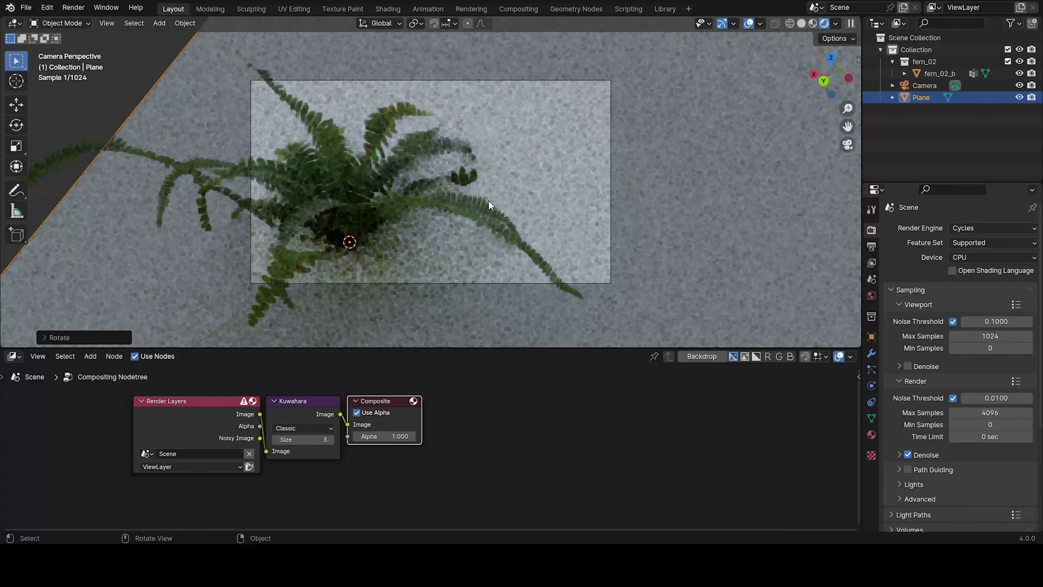
key(g)
key(shift+z)
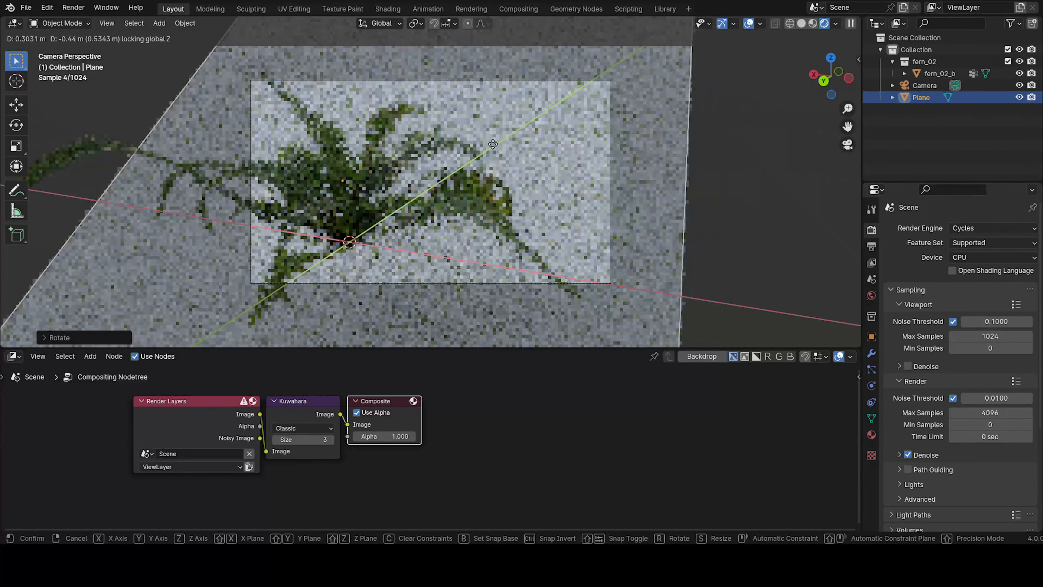
click(711, 230)
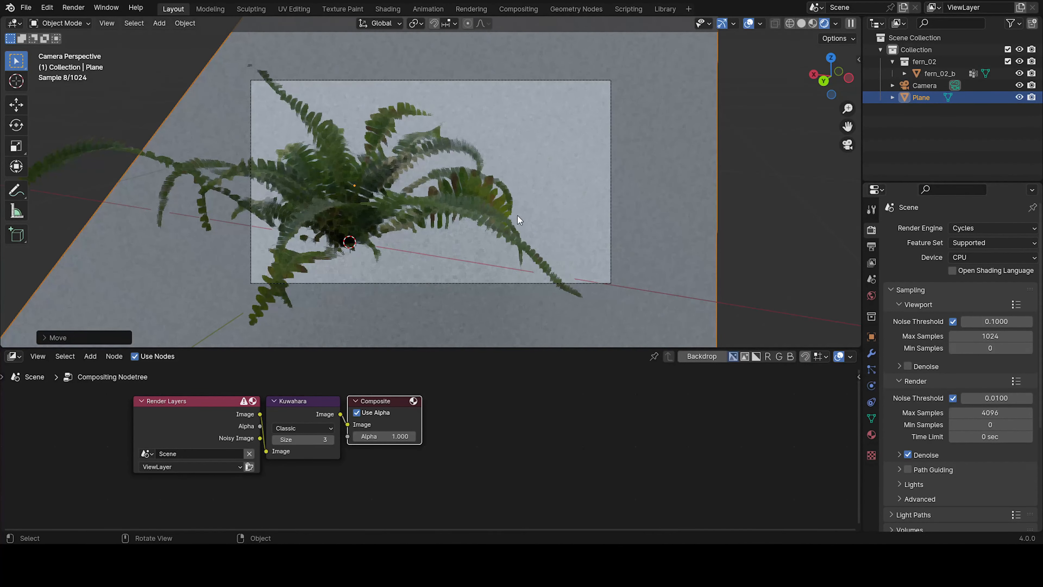
Check the fern up close against the plane and set the render Max Samples to 32.
scroll(445, 228, up, 10)
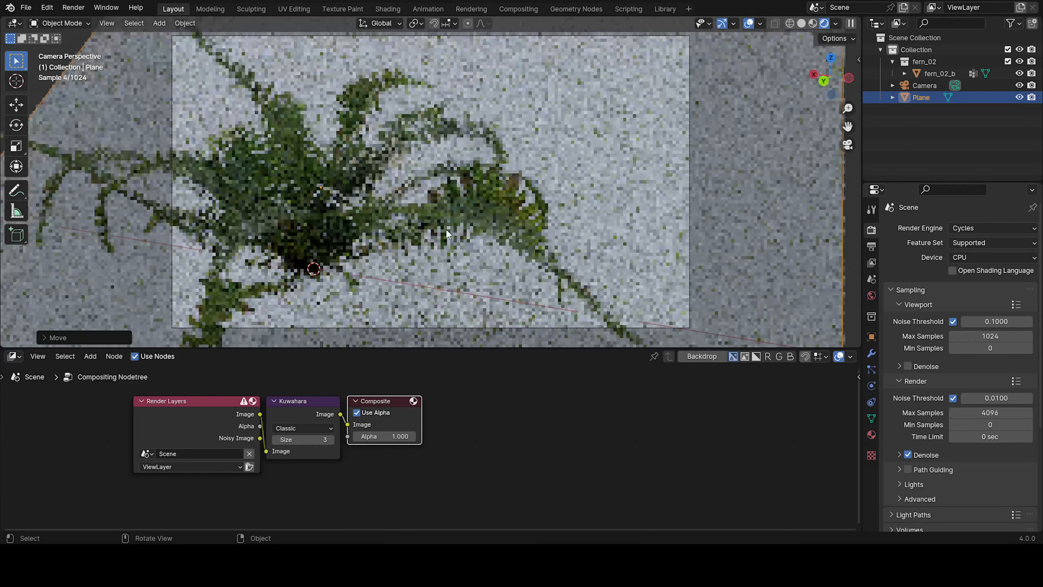
scroll(580, 166, down, 4)
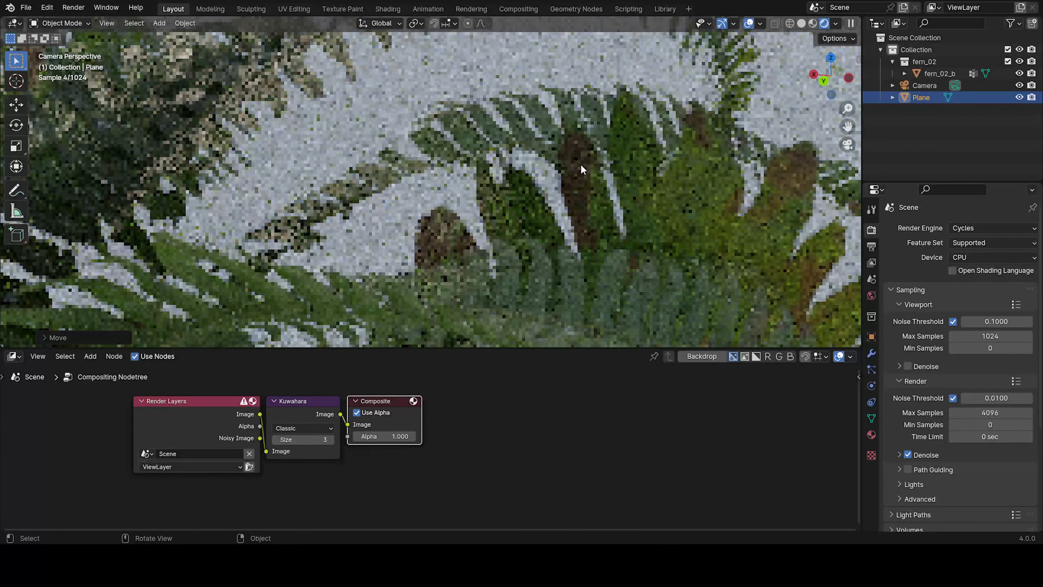
scroll(565, 241, down, 5)
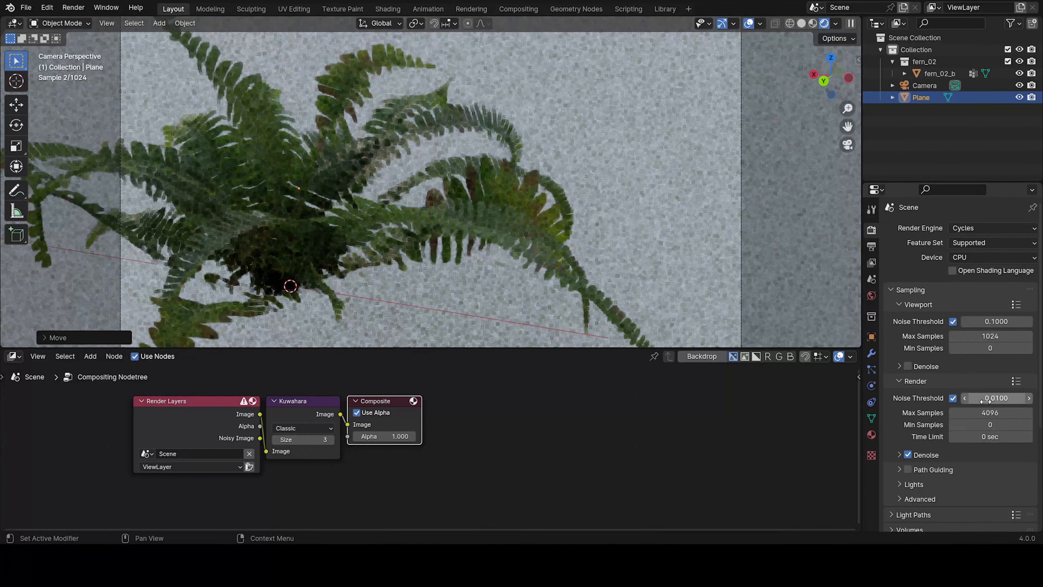
click(974, 411)
text(3)
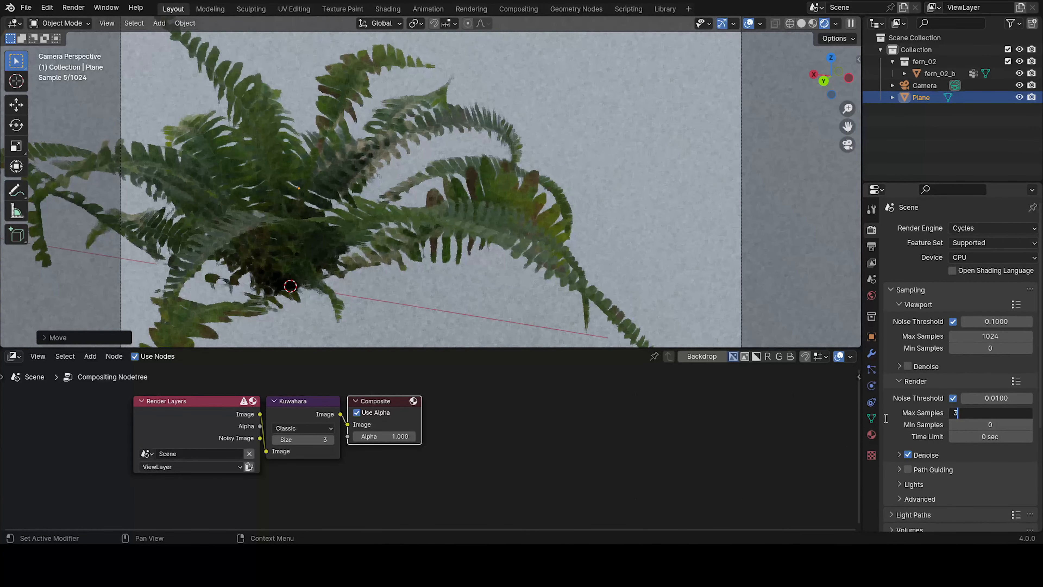
text(2)
key(Return)
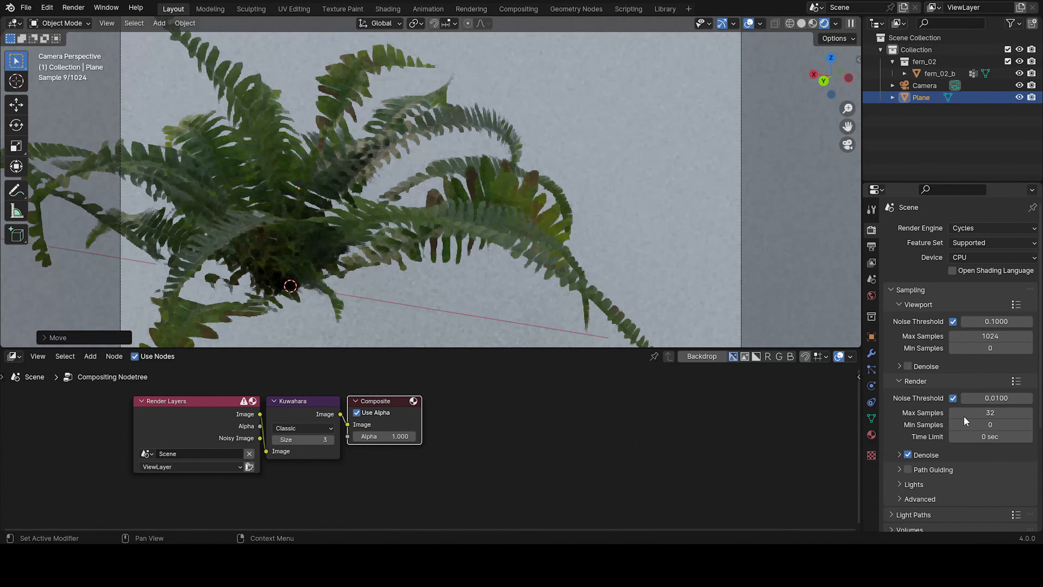
Darken the plane material's base color to grey and set its Roughness to 0.773.
scroll(573, 176, down, 1)
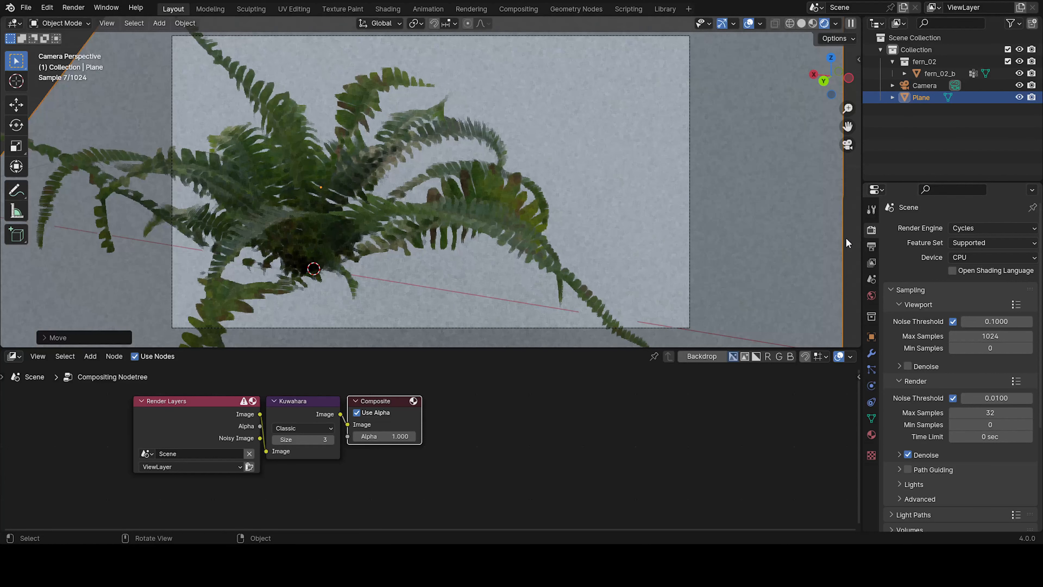
click(872, 434)
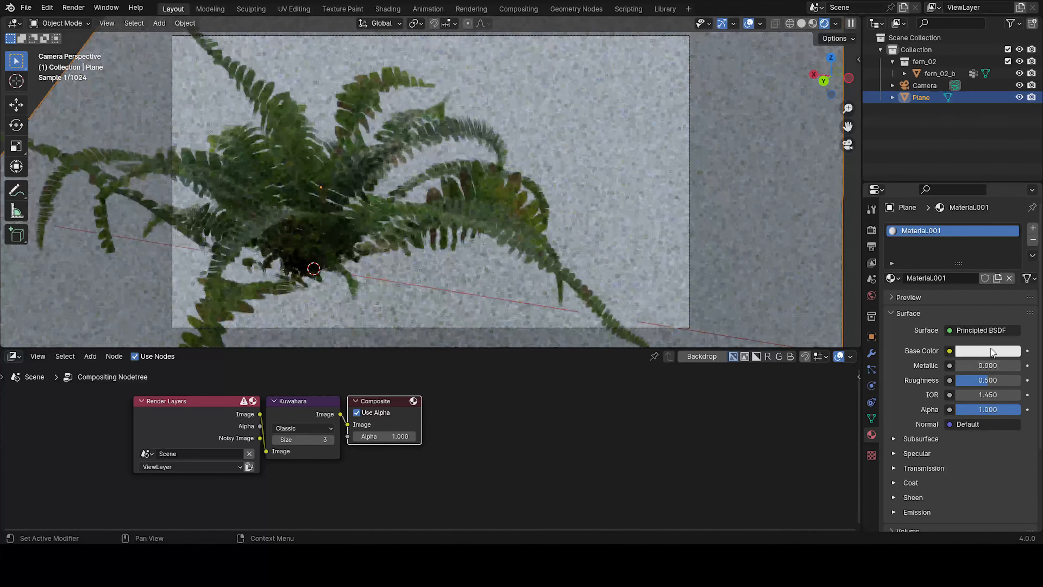
click(993, 351)
drag(1011, 239, 1010, 230)
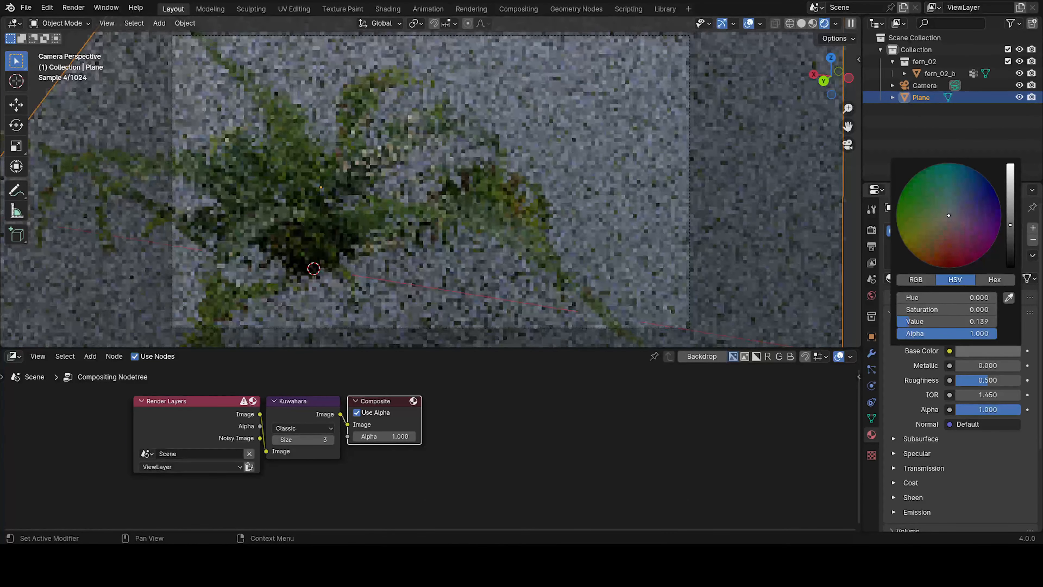
drag(992, 380, 1009, 379)
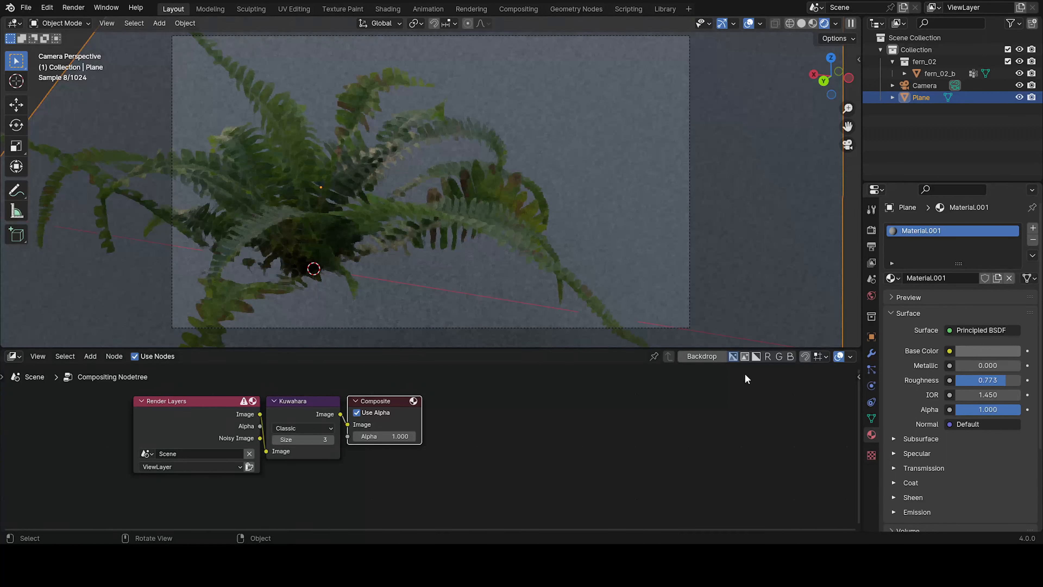
Lighten the plane material's base color to near-white, and compare the scene without the plane by deleting it and undoing the deletion.
click(971, 350)
drag(1009, 218, 1010, 177)
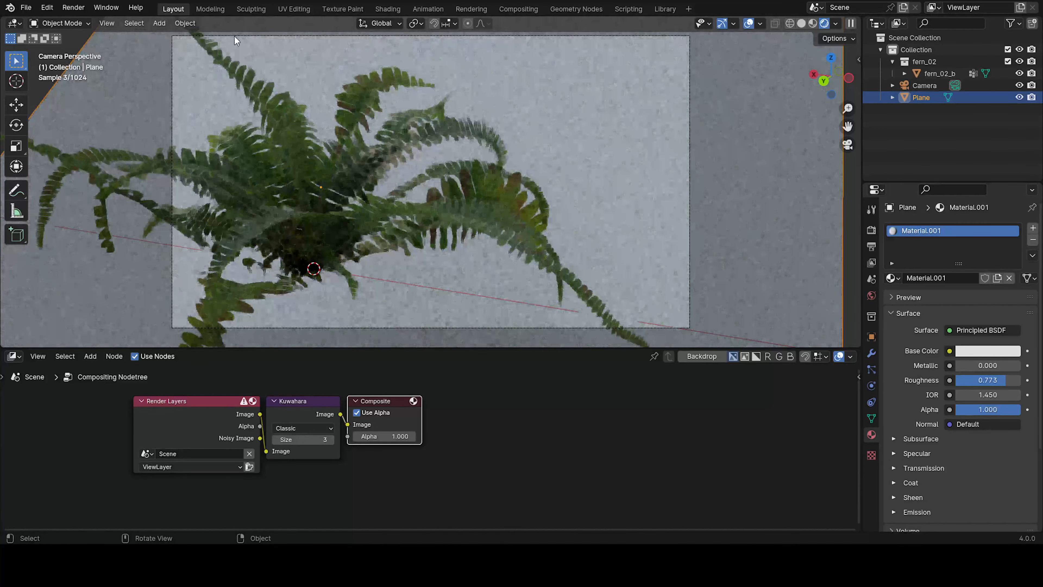
key(Delete)
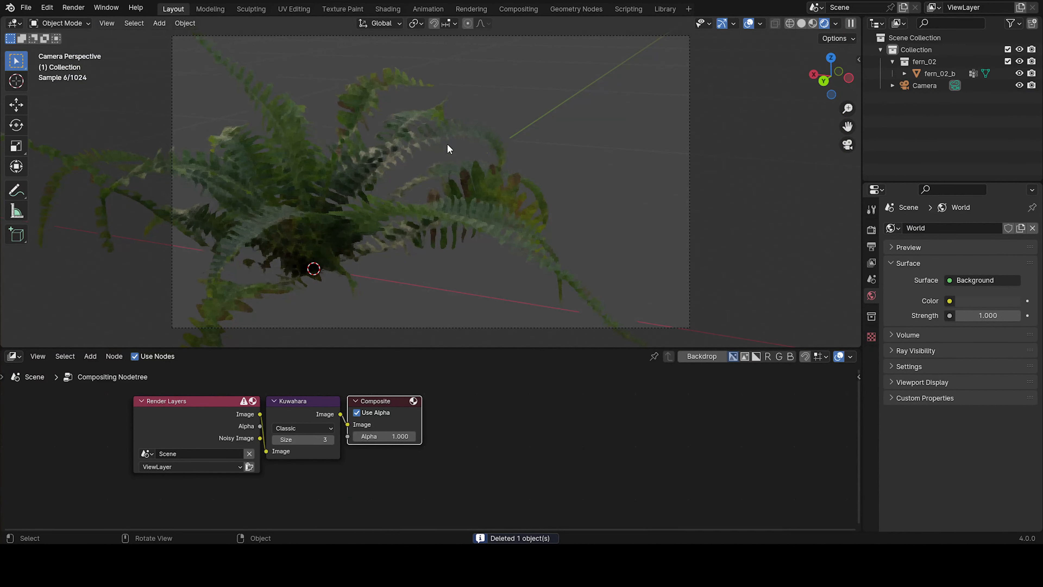
key(ctrl+z)
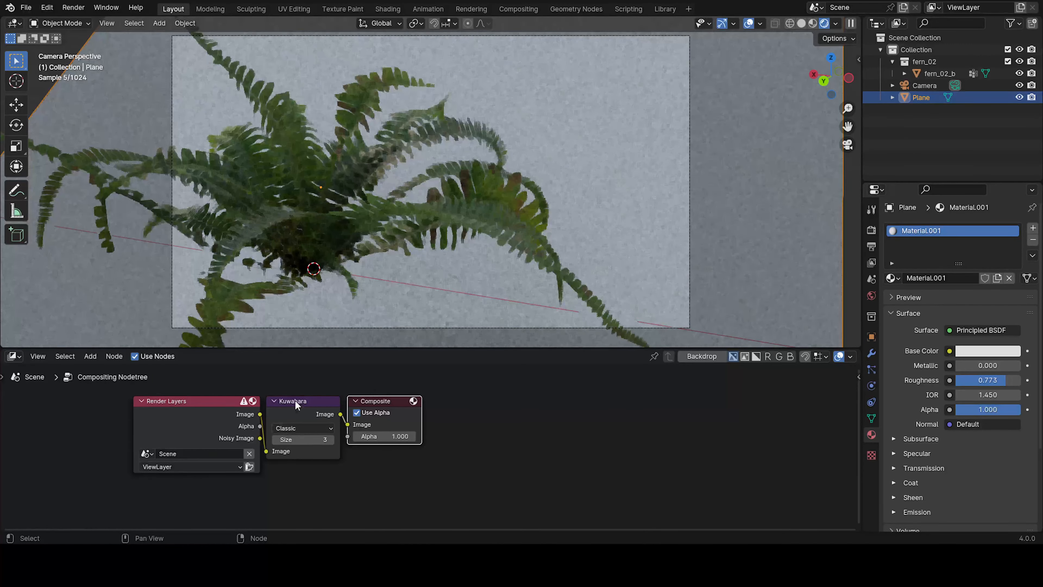
Move the Kuwahara node out beyond the Composite node and look at its variation options.
drag(295, 399, 470, 389)
scroll(550, 430, up, 2)
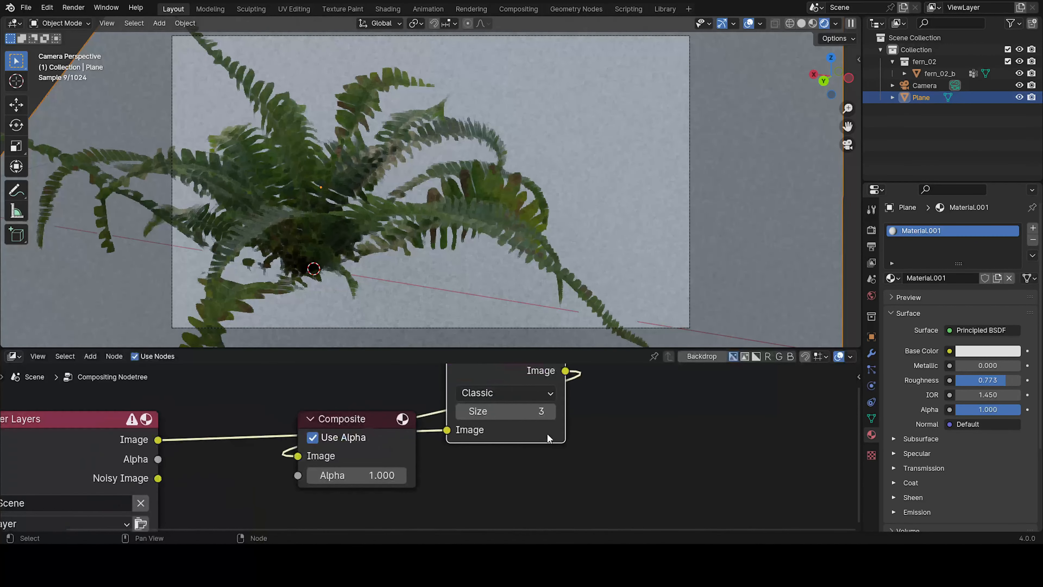
scroll(547, 433, up, 2)
click(479, 404)
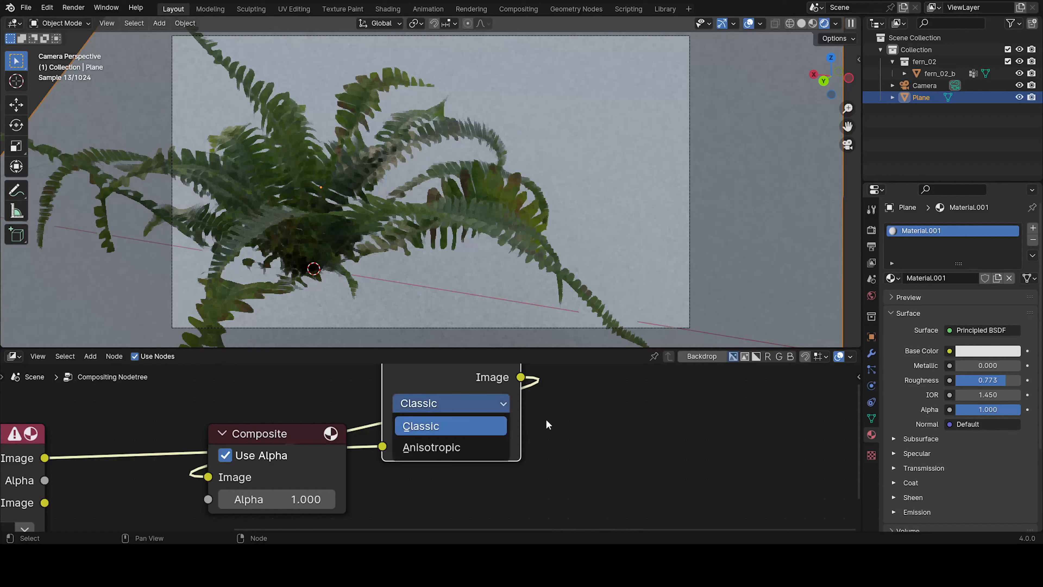
scroll(546, 420, down, 2)
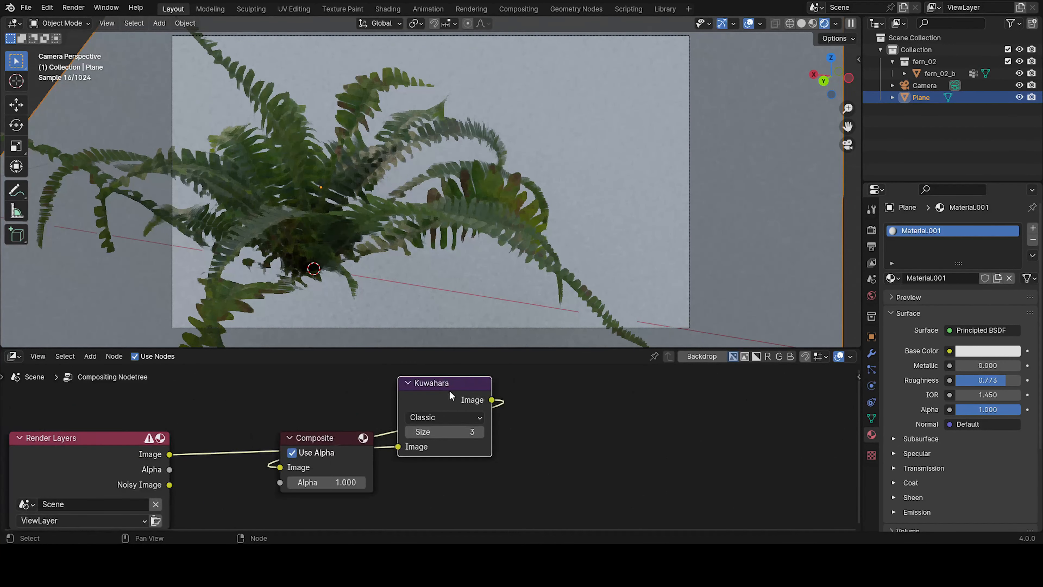
Place the Kuwahara node back between the Render Layers and Composite nodes.
drag(448, 390, 217, 447)
drag(329, 444, 326, 446)
scroll(469, 429, down, 5)
shift+middle_drag(401, 459, 485, 427)
scroll(451, 456, up, 3)
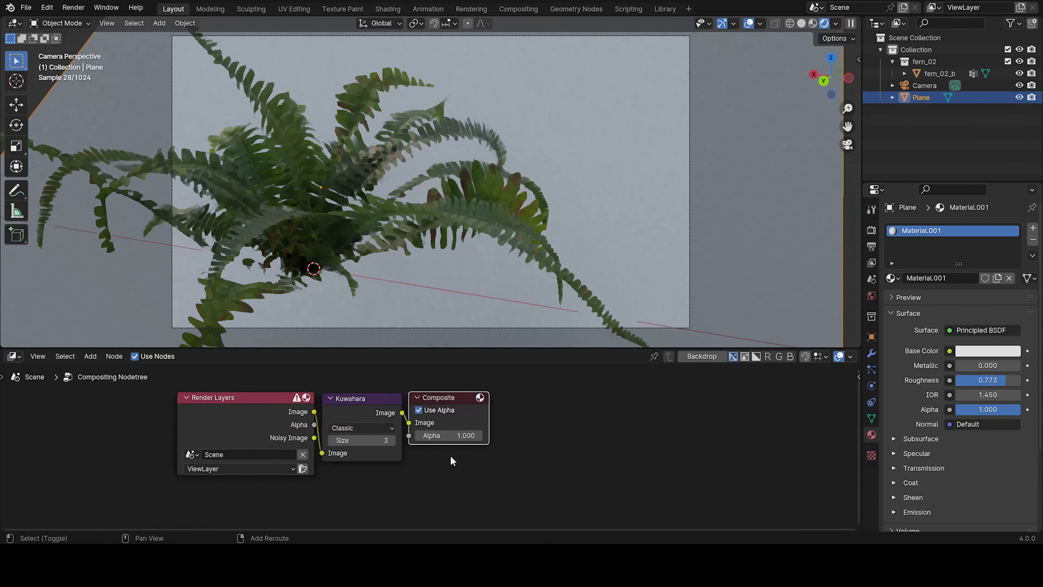
Select the Kuwahara node and turn off the overlays in the 3D viewport.
scroll(451, 460, up, 2)
click(446, 413)
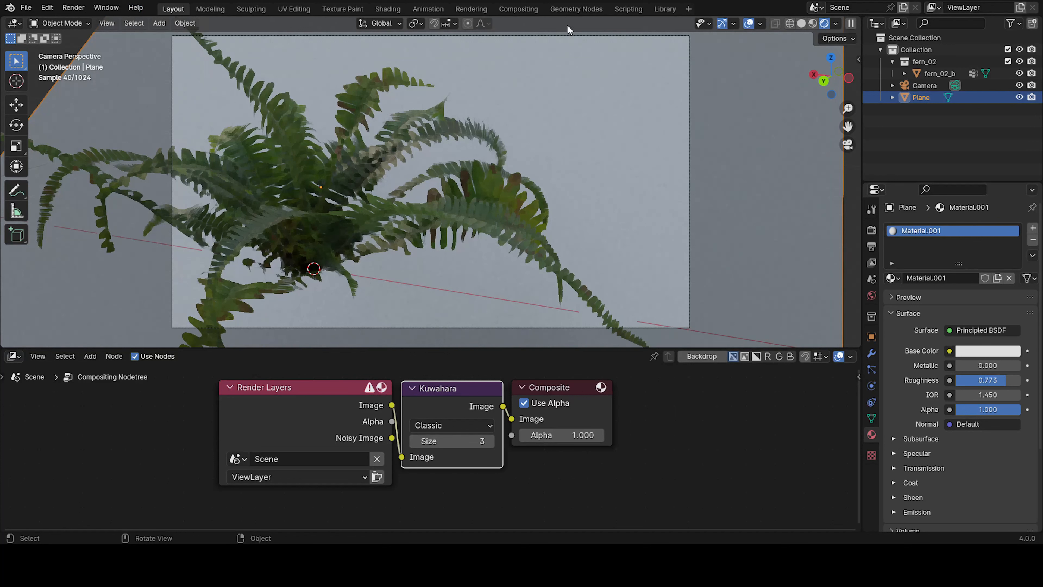
click(749, 23)
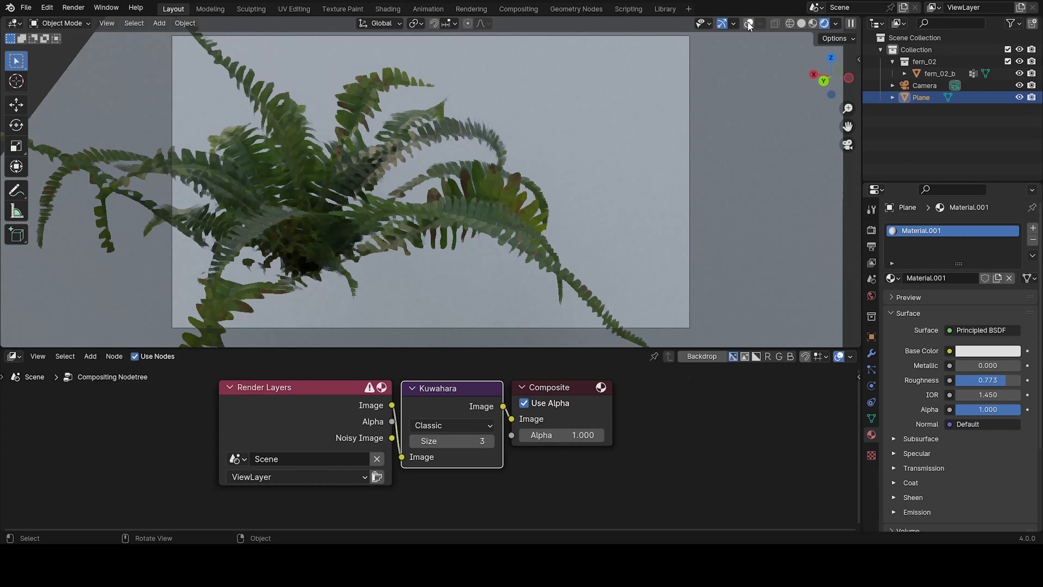